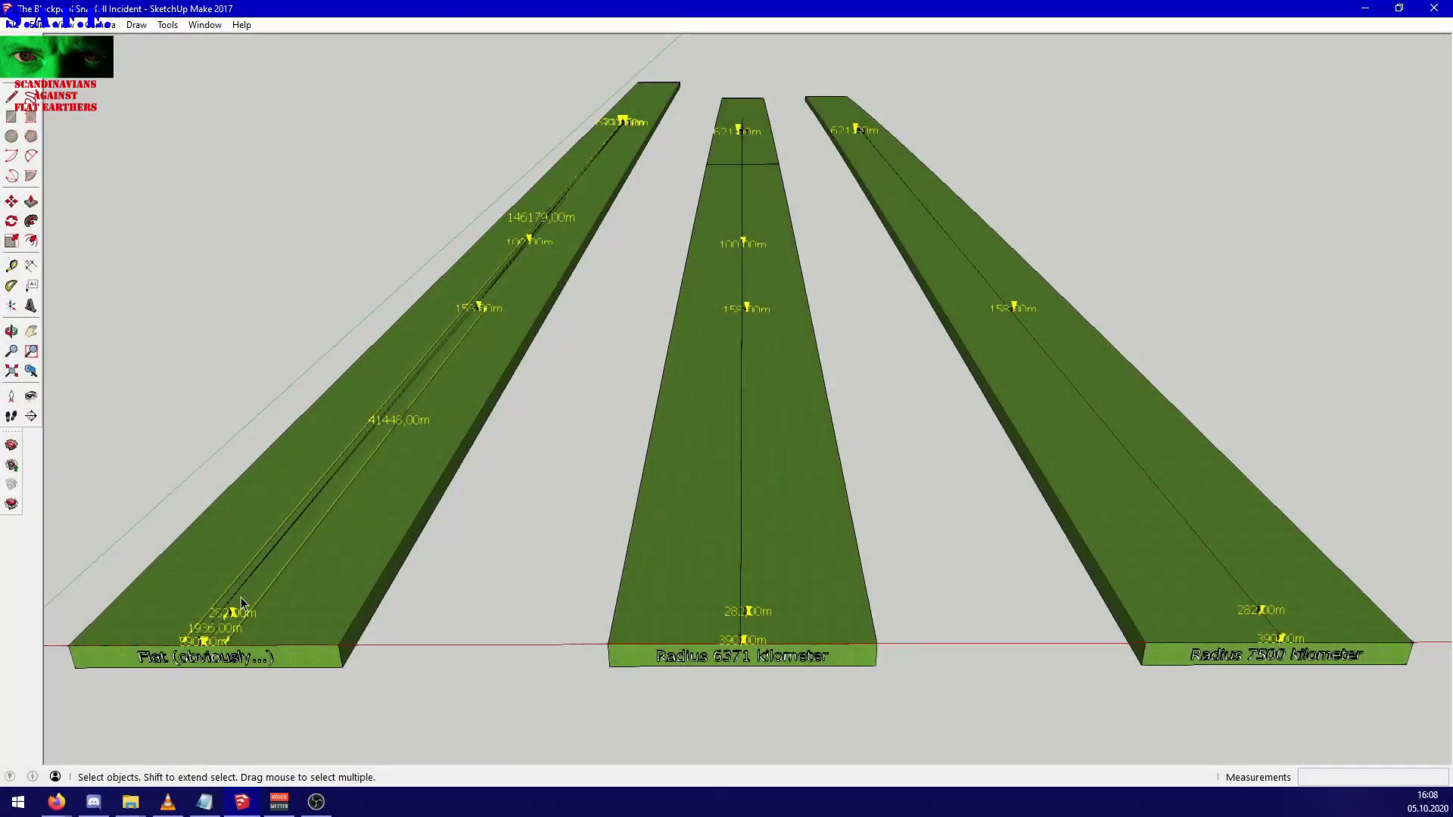
Examine the red 158 m building on the flat strip and select the line from its roof to the sight line.
{"action": "scroll", "coordinate": [361, 437], "scroll_direction": "up", "scroll_amount": 5}
{"action": "left_click_drag", "start_coordinate": [360, 434], "coordinate": [564, 347]}
{"action": "scroll", "coordinate": [317, 305], "scroll_direction": "up", "scroll_amount": 5}
{"action": "scroll", "coordinate": [336, 332], "scroll_direction": "up", "scroll_amount": 3}
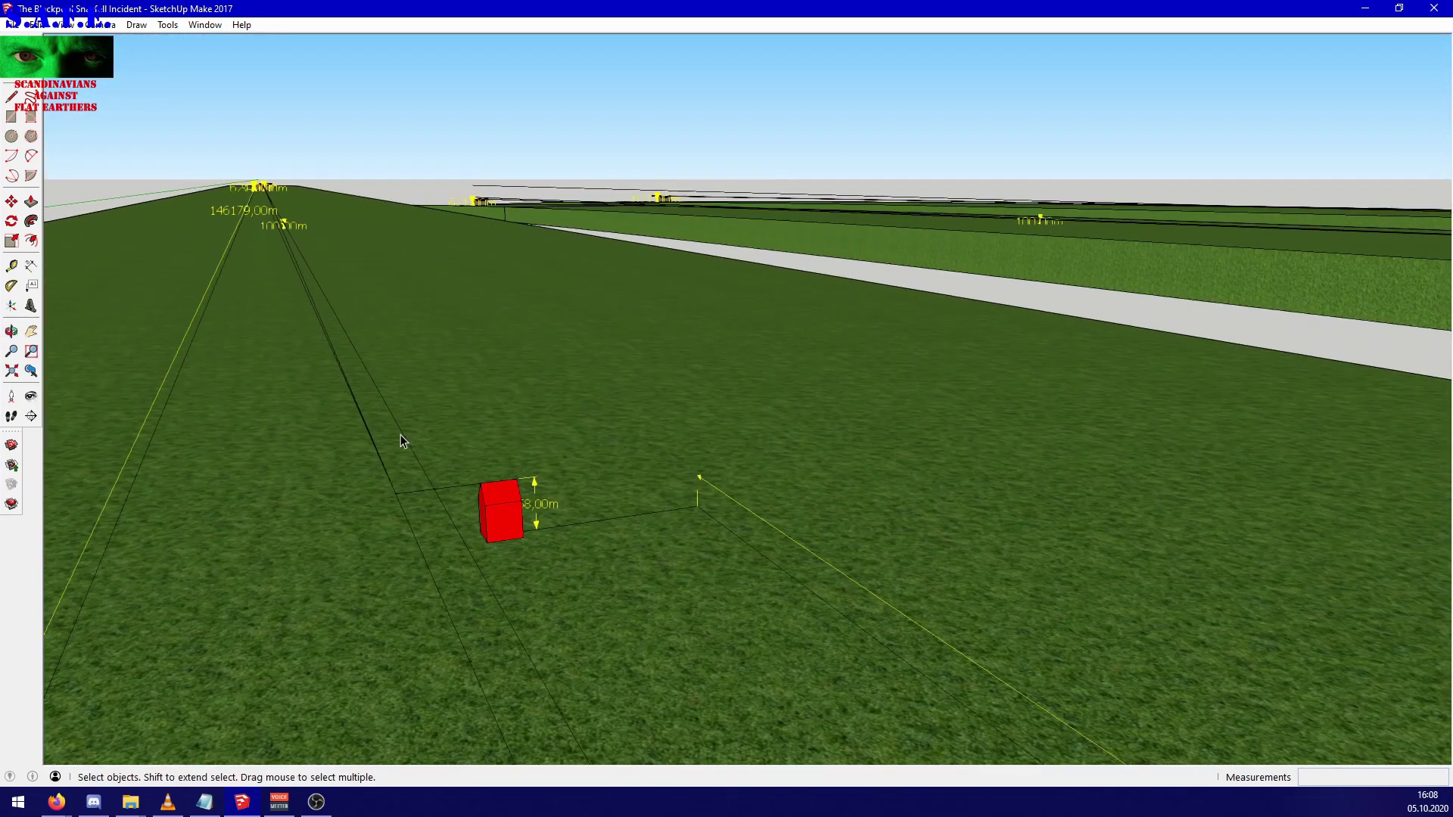
{"action": "left_click", "coordinate": [412, 492]}
{"action": "key", "text": "o"}
{"action": "left_click_drag", "start_coordinate": [357, 526], "coordinate": [430, 478]}
{"action": "key", "text": "space"}
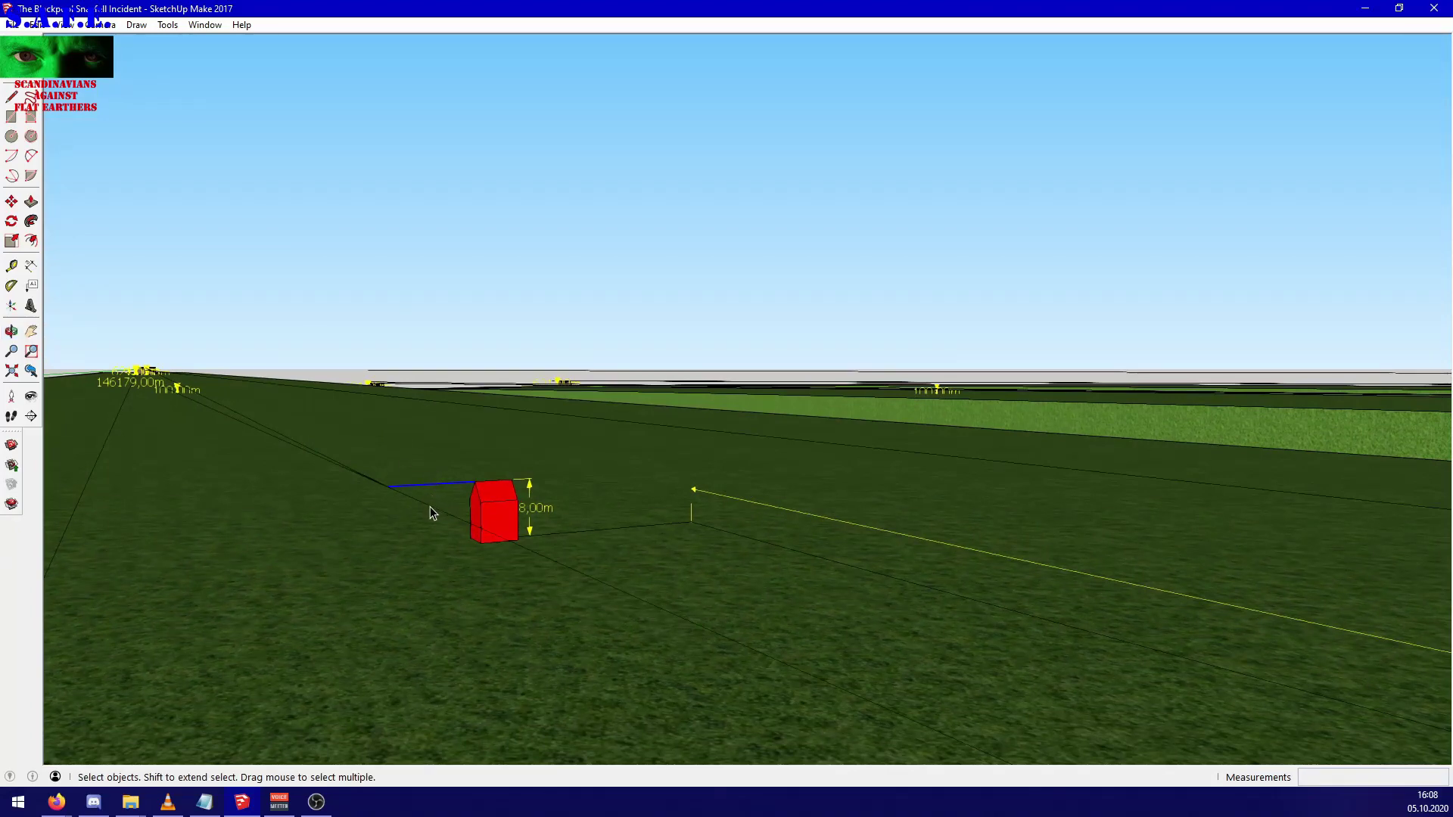
Select the sight-line segment in front of the flat strip's red building and the segment continuing towards the far wall.
{"action": "left_click", "coordinate": [429, 509]}
{"action": "scroll", "coordinate": [391, 492], "scroll_direction": "up", "scroll_amount": 2}
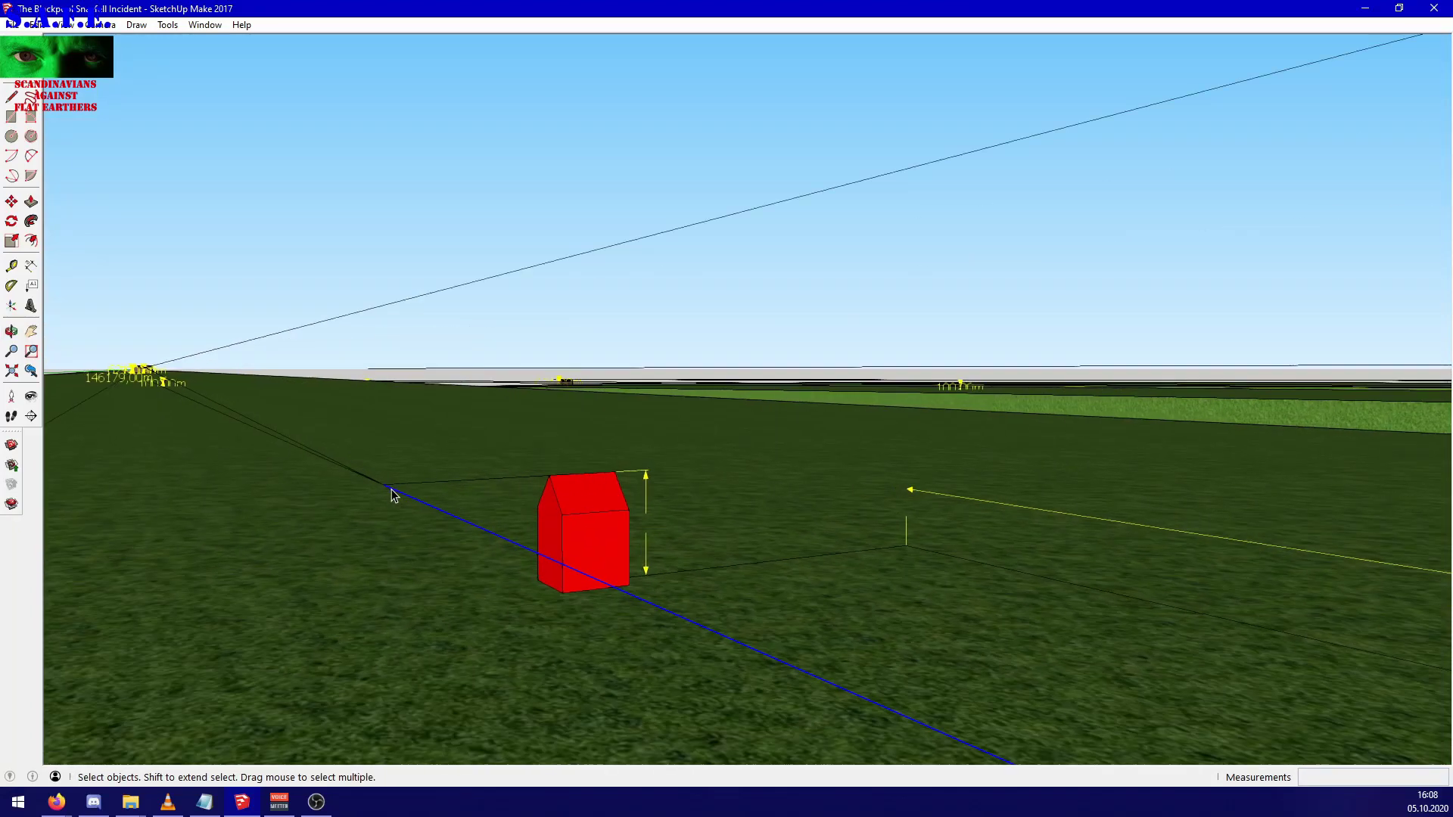
{"action": "scroll", "coordinate": [391, 491], "scroll_direction": "up", "scroll_amount": 2}
{"action": "scroll", "coordinate": [389, 493], "scroll_direction": "up", "scroll_amount": 1}
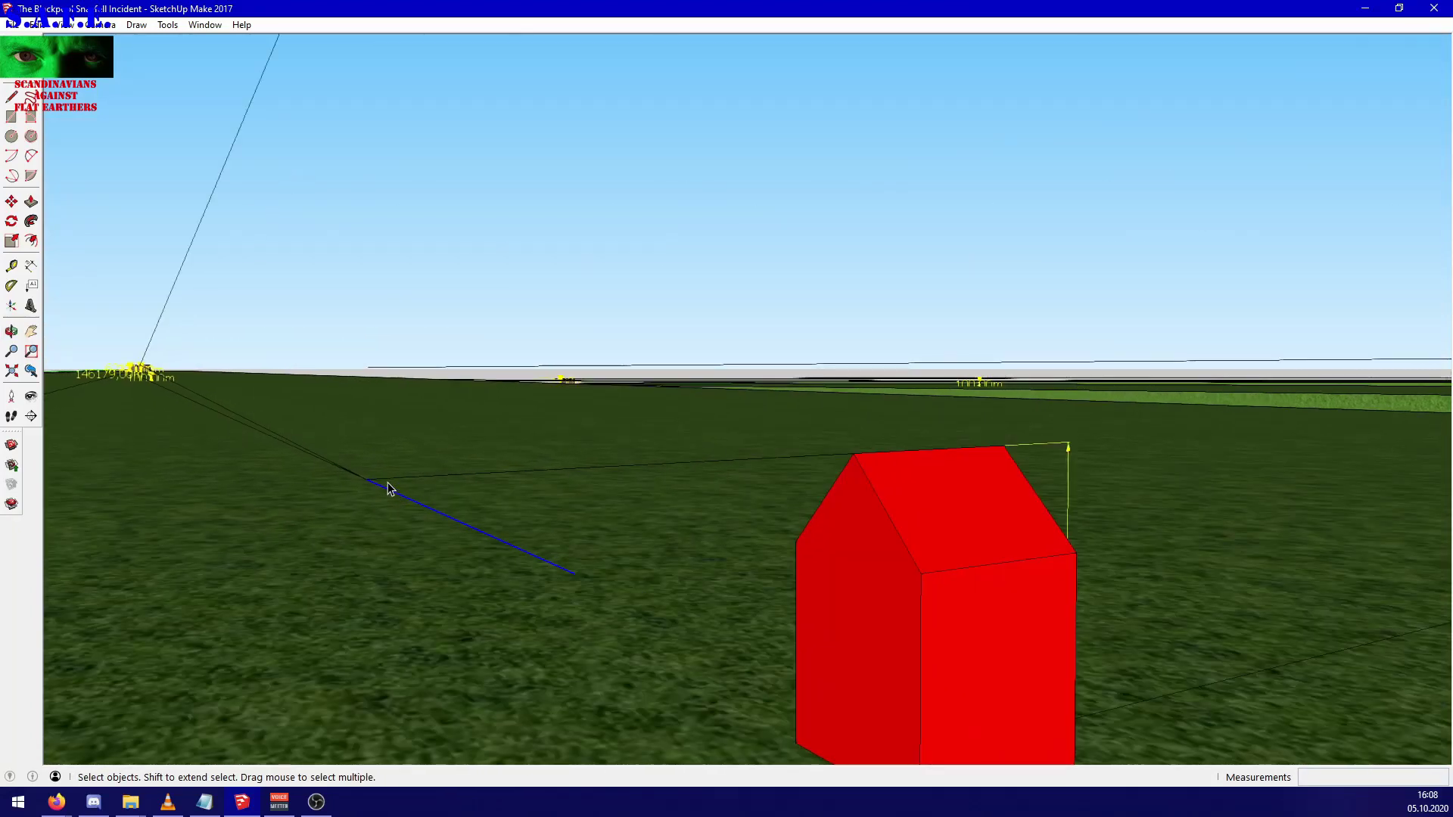
{"action": "left_click", "coordinate": [242, 423]}
{"action": "key", "text": "o"}
{"action": "left_click_drag", "start_coordinate": [492, 507], "coordinate": [412, 473]}
{"action": "scroll", "coordinate": [331, 490], "scroll_direction": "down", "scroll_amount": 5}
{"action": "mouse_move", "coordinate": [299, 490]}
{"action": "left_mouse_down"}
{"action": "mouse_move", "coordinate": [320, 474]}
{"action": "mouse_move", "coordinate": [295, 474]}
{"action": "left_mouse_up"}
{"action": "key", "text": "space"}
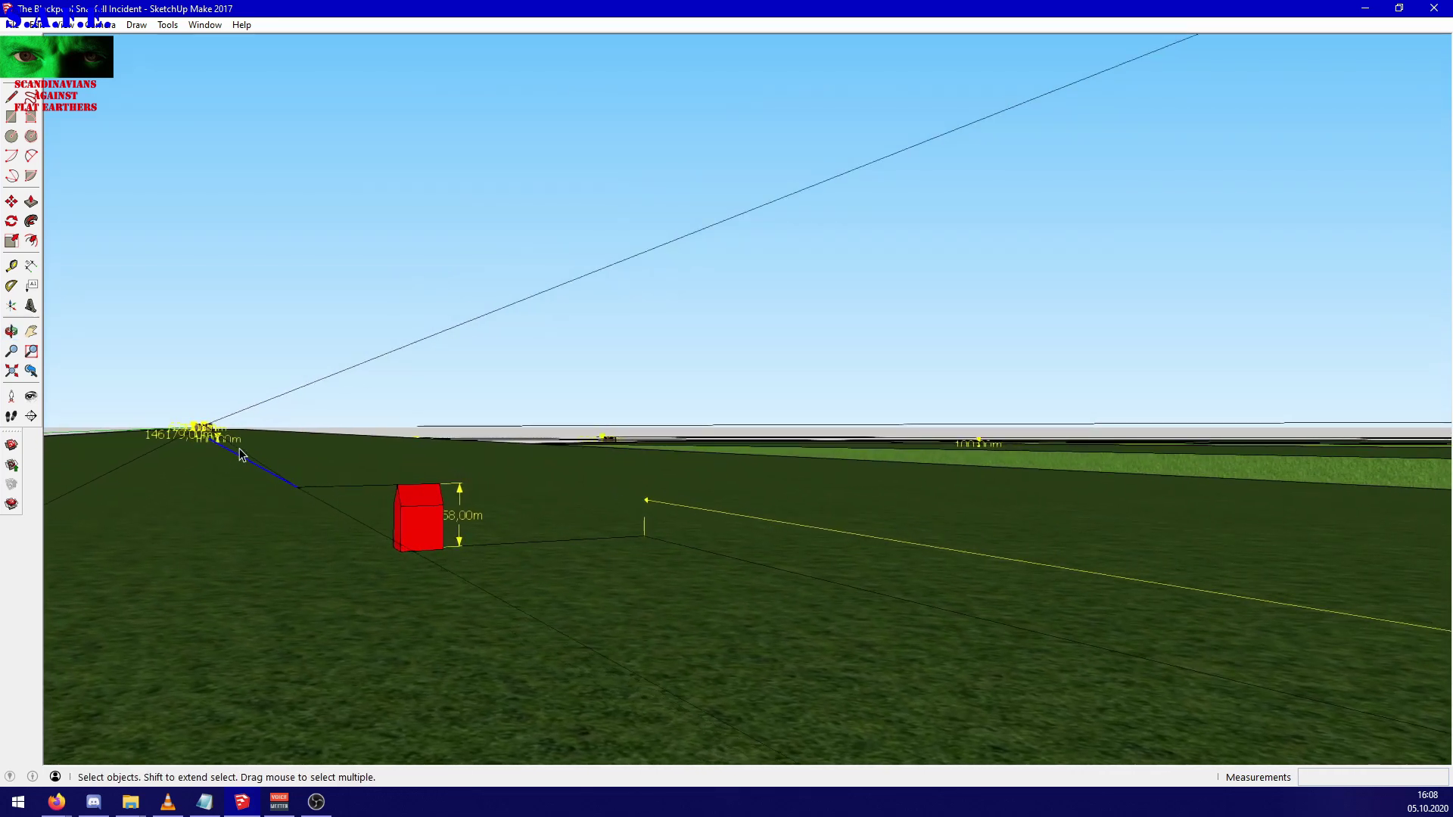
Inspect the wall at the flat strip's far end and highlight its upper and lower sight lines.
{"action": "scroll", "coordinate": [201, 432], "scroll_direction": "up", "scroll_amount": 5}
{"action": "scroll", "coordinate": [200, 431], "scroll_direction": "up", "scroll_amount": 6}
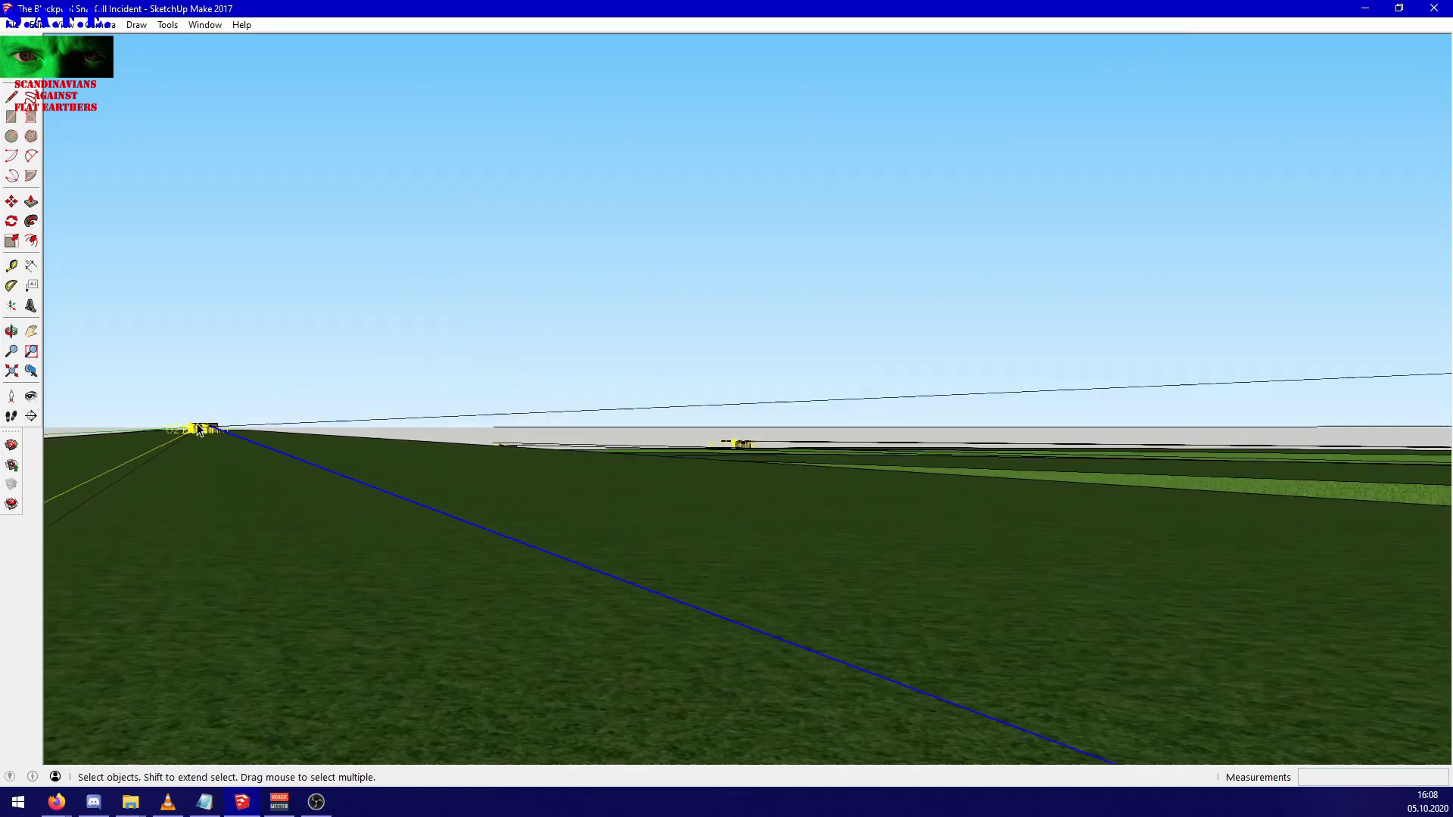
{"action": "scroll", "coordinate": [199, 432], "scroll_direction": "up", "scroll_amount": 5}
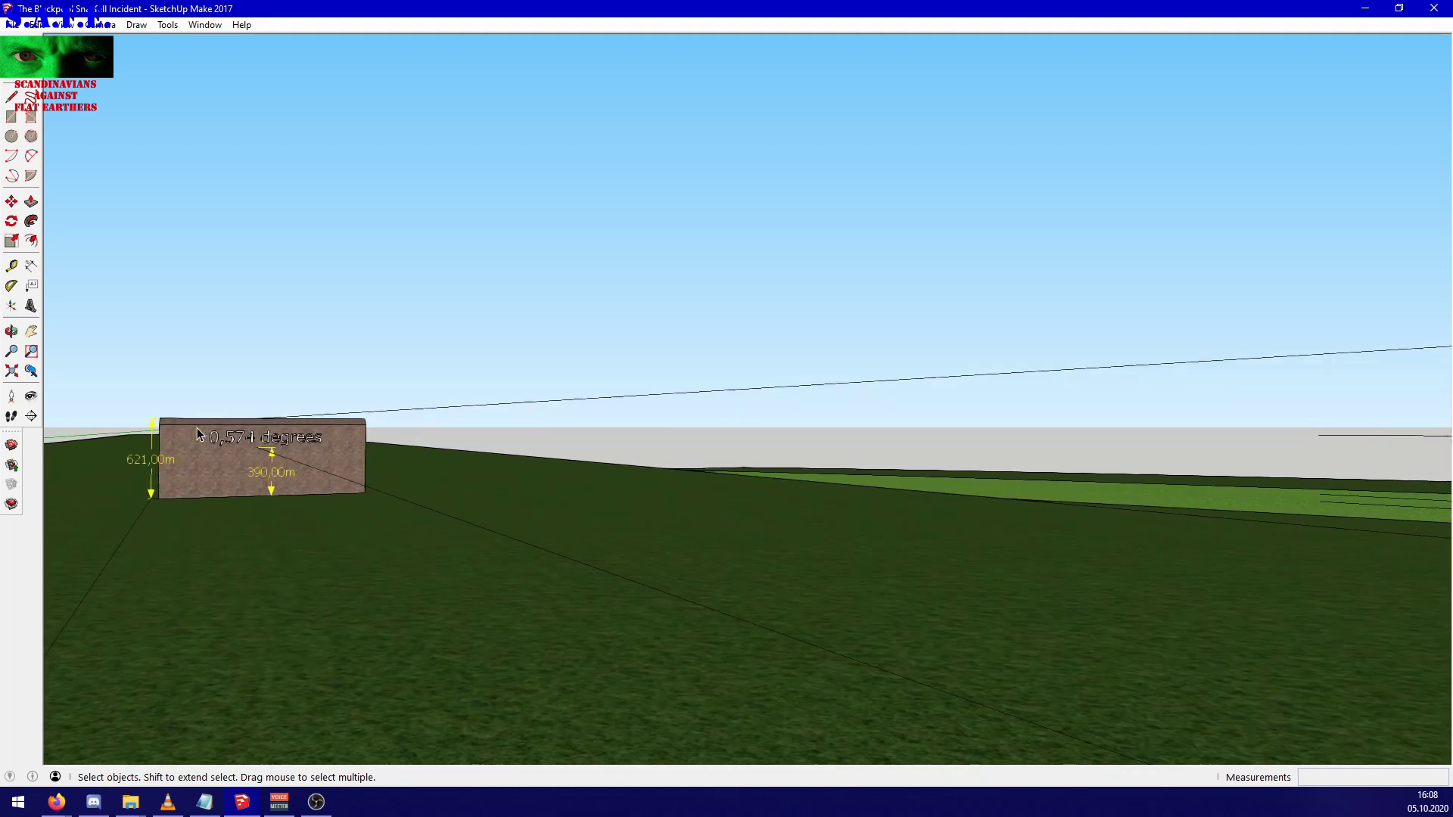
{"action": "left_click", "coordinate": [369, 407]}
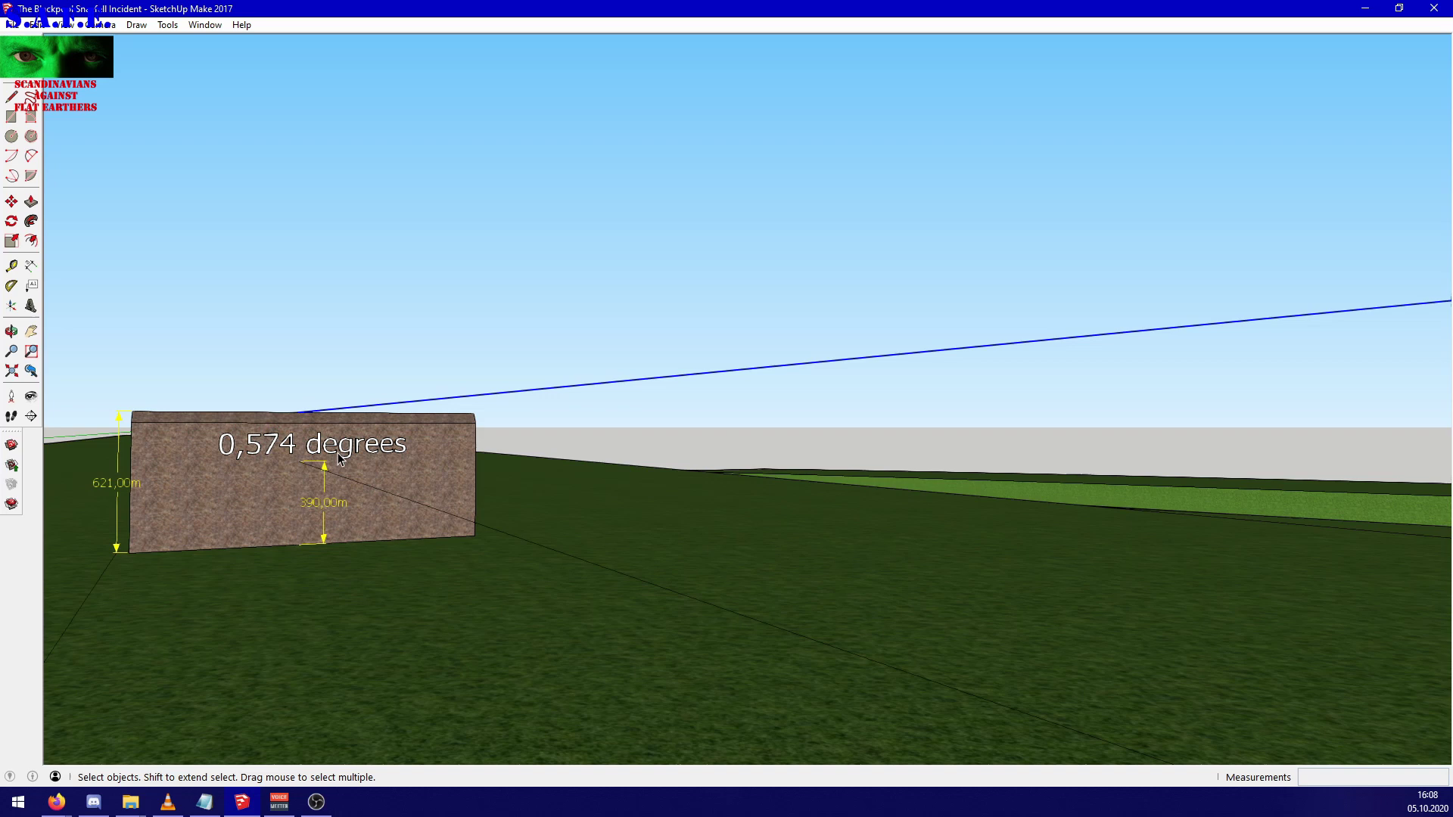
{"action": "left_click", "coordinate": [347, 477]}
Examine the flat strip's wall, its angle label and its height dimensions from different distances and angles.
{"action": "scroll", "coordinate": [363, 479], "scroll_direction": "up", "scroll_amount": 1}
{"action": "left_click_drag", "start_coordinate": [363, 480], "coordinate": [355, 414]}
{"action": "key", "text": "space"}
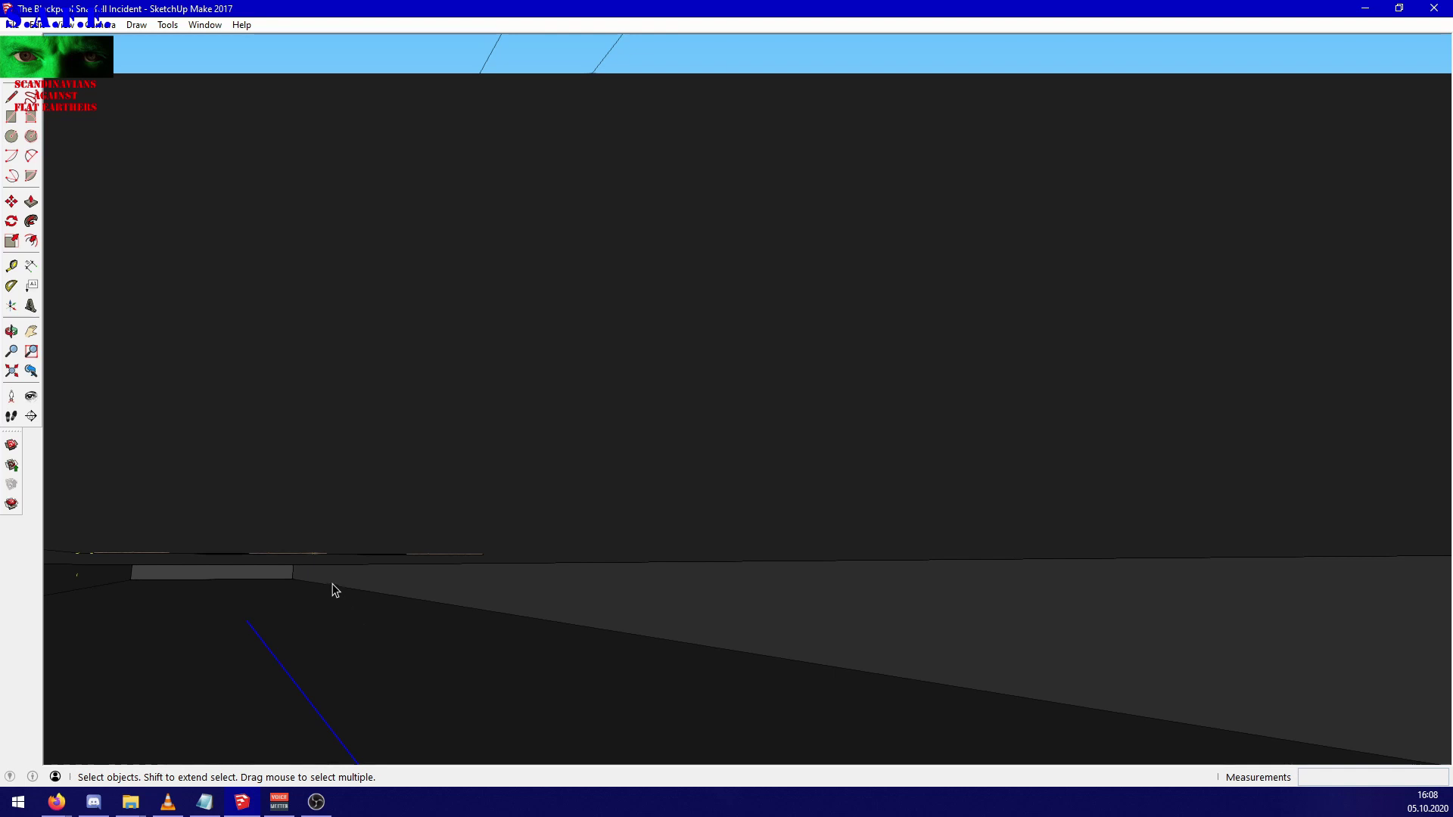
{"action": "key", "text": "o"}
{"action": "left_click_drag", "start_coordinate": [323, 575], "coordinate": [250, 601]}
{"action": "key", "text": "space"}
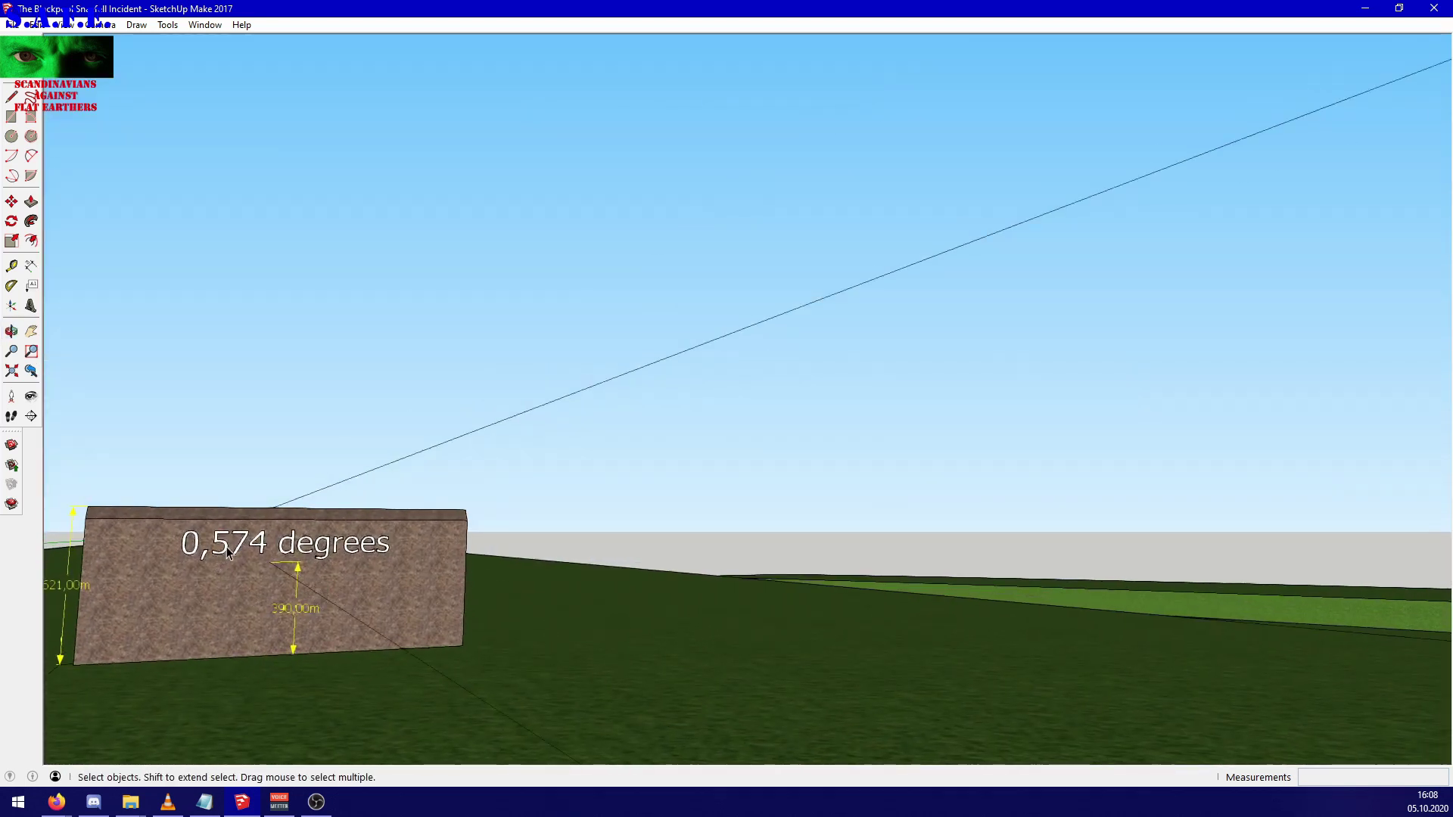
{"action": "scroll", "coordinate": [308, 562], "scroll_direction": "down", "scroll_amount": 3}
{"action": "scroll", "coordinate": [281, 570], "scroll_direction": "up", "scroll_amount": 6}
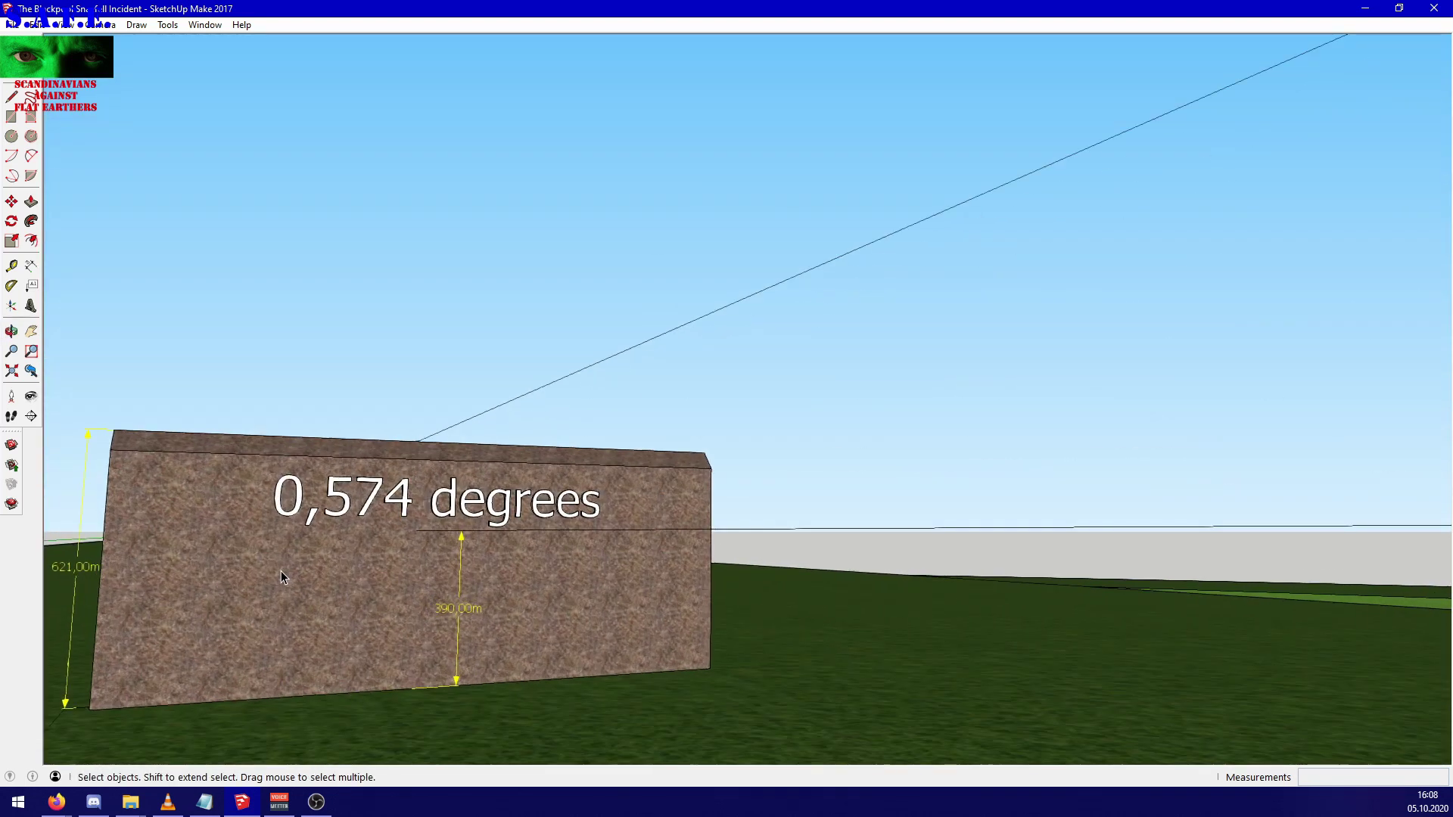
{"action": "scroll", "coordinate": [279, 571], "scroll_direction": "down", "scroll_amount": 10}
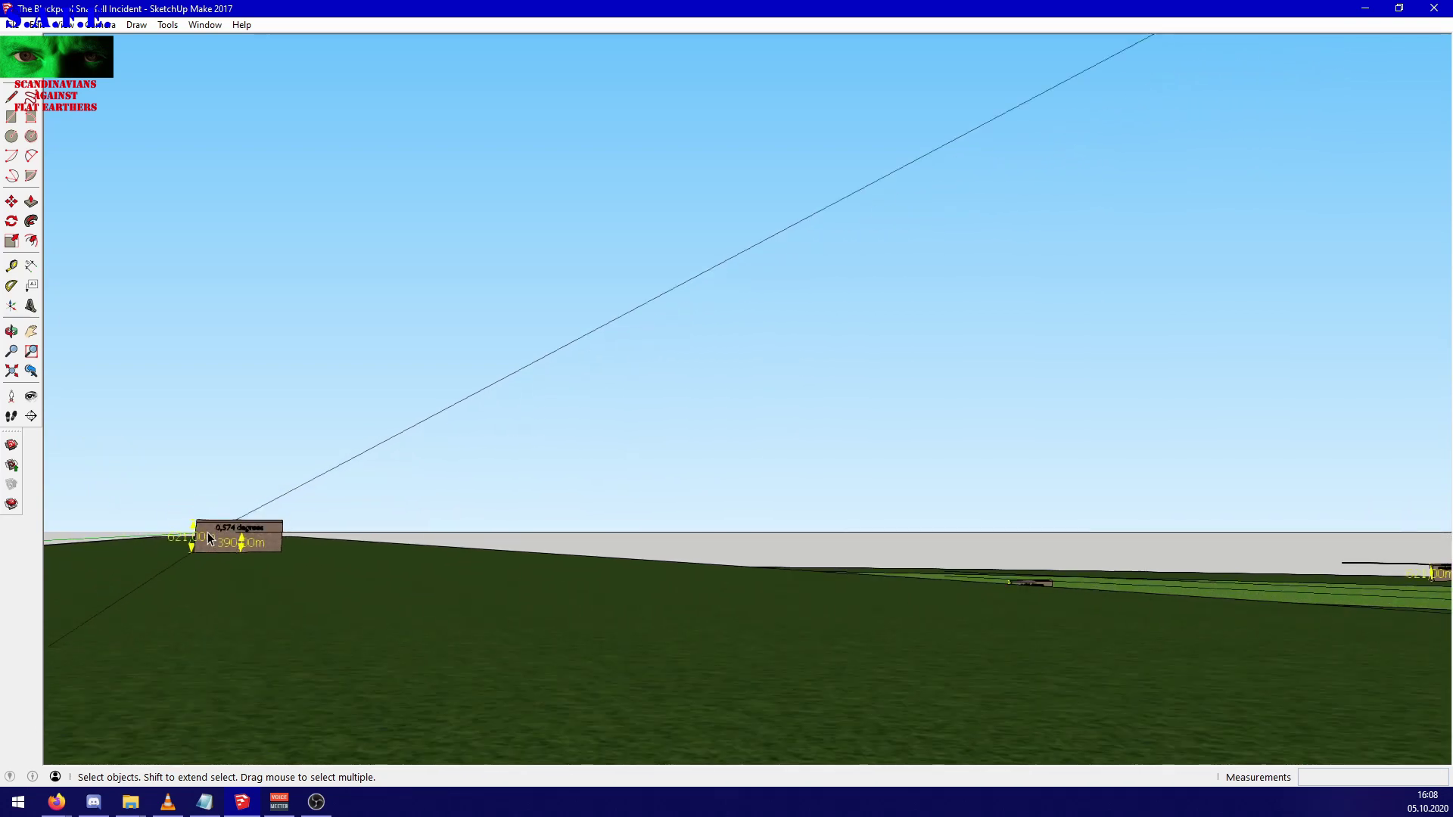
Inspect the red building on the Radius 6371 kilometer strip and select the line running from its roof.
{"action": "left_click_drag", "start_coordinate": [209, 533], "coordinate": [128, 653]}
{"action": "scroll", "coordinate": [175, 569], "scroll_direction": "down", "scroll_amount": 2}
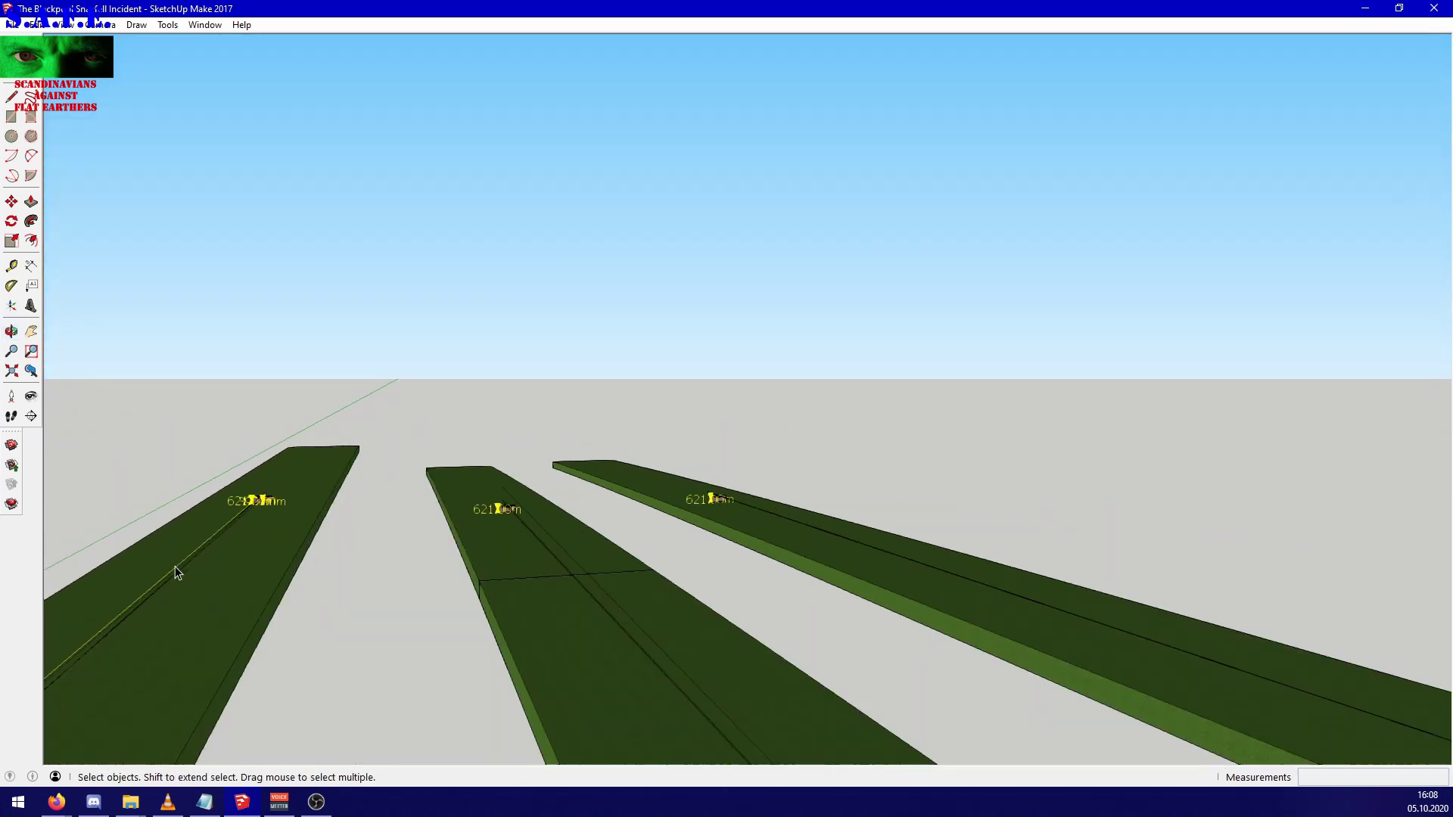
{"action": "scroll", "coordinate": [586, 624], "scroll_direction": "down", "scroll_amount": 4}
{"action": "scroll", "coordinate": [592, 630], "scroll_direction": "up", "scroll_amount": 4}
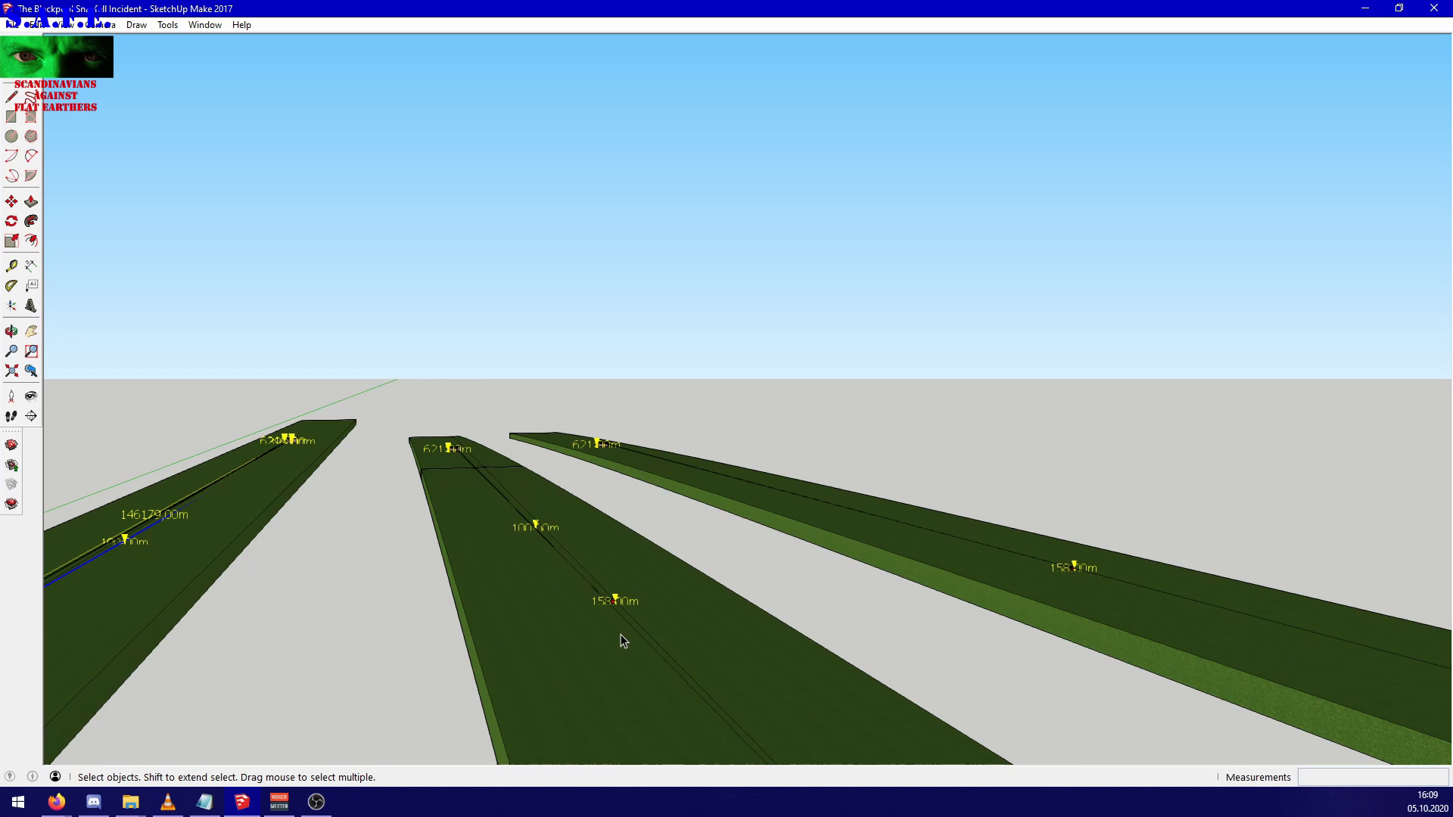
{"action": "scroll", "coordinate": [626, 628], "scroll_direction": "up", "scroll_amount": 8}
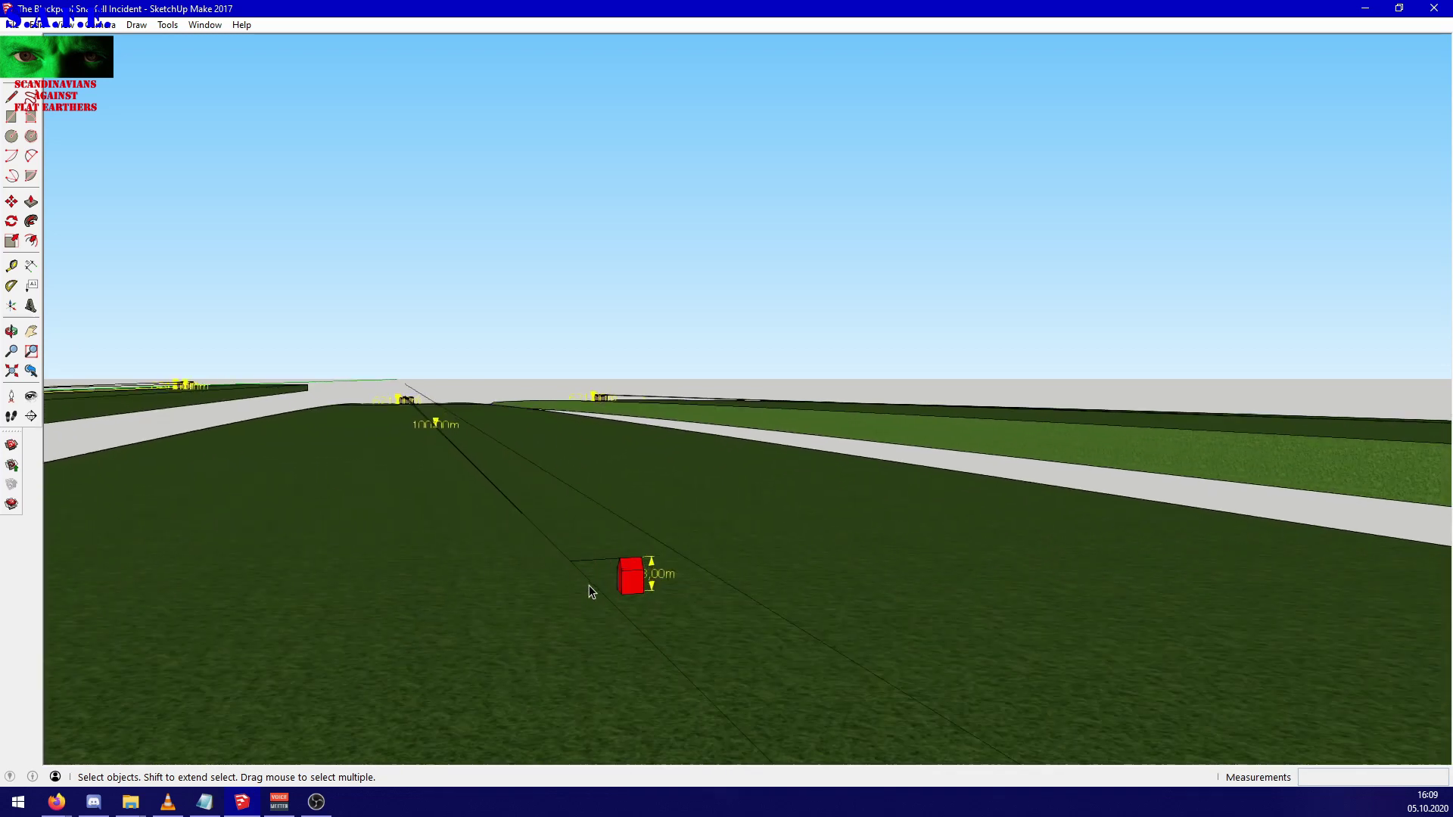
{"action": "left_click", "coordinate": [583, 561]}
{"action": "scroll", "coordinate": [580, 557], "scroll_direction": "up", "scroll_amount": 6}
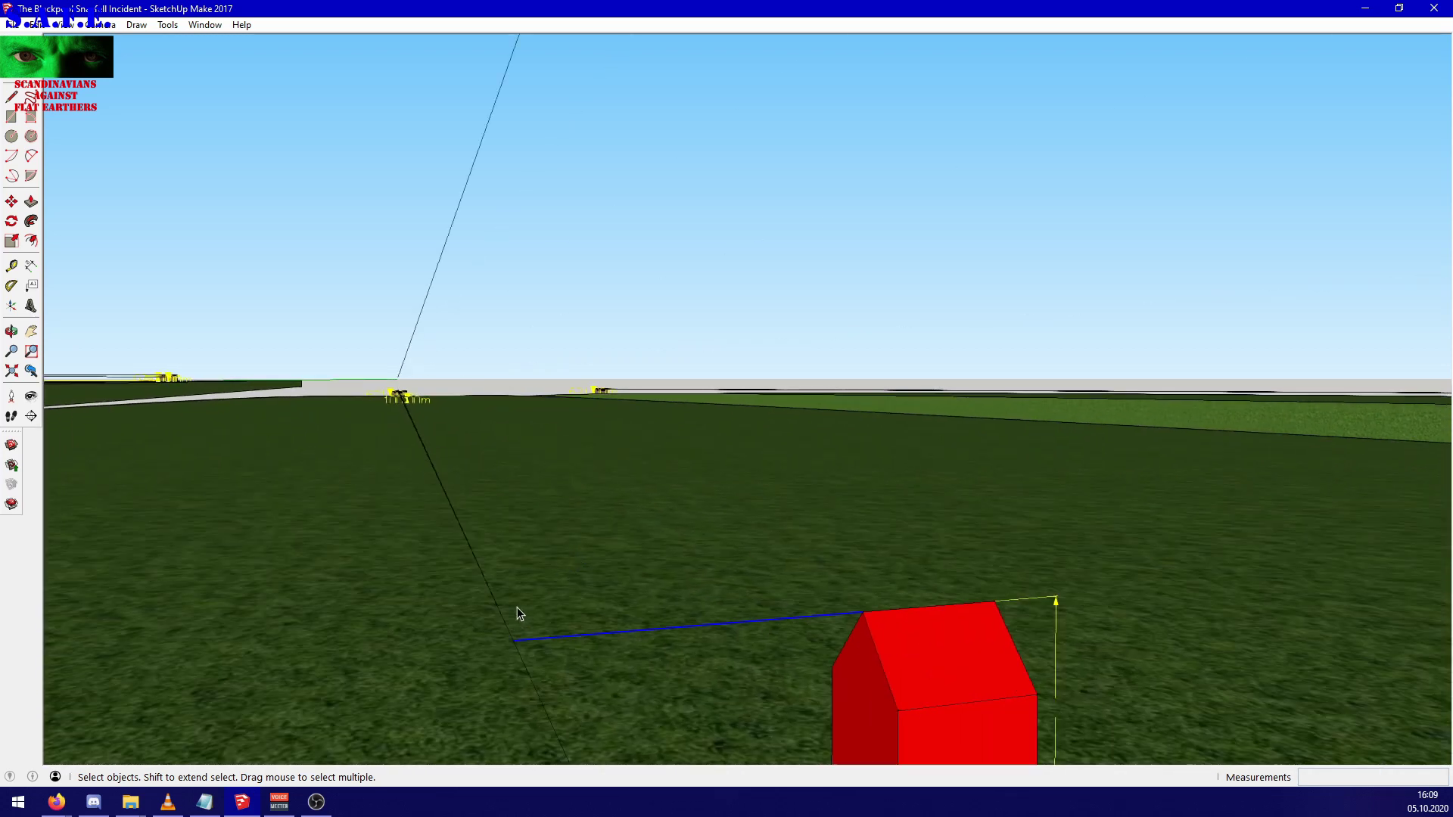
{"action": "left_click_drag", "start_coordinate": [488, 632], "coordinate": [510, 563]}
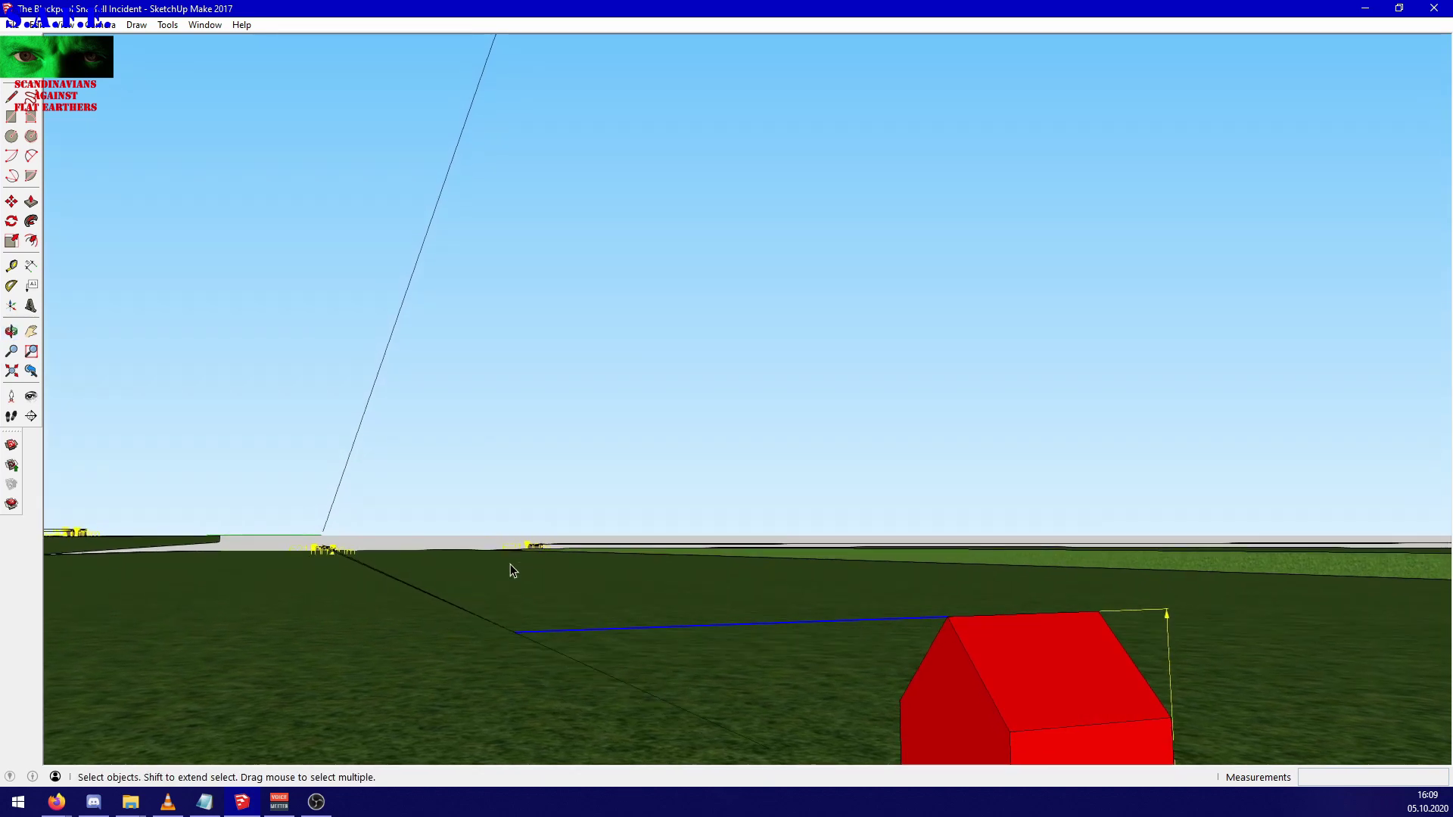
Examine the wall at the far end of the Radius 6371 kilometer strip and its angle label.
{"action": "scroll", "coordinate": [321, 556], "scroll_direction": "down", "scroll_amount": 10}
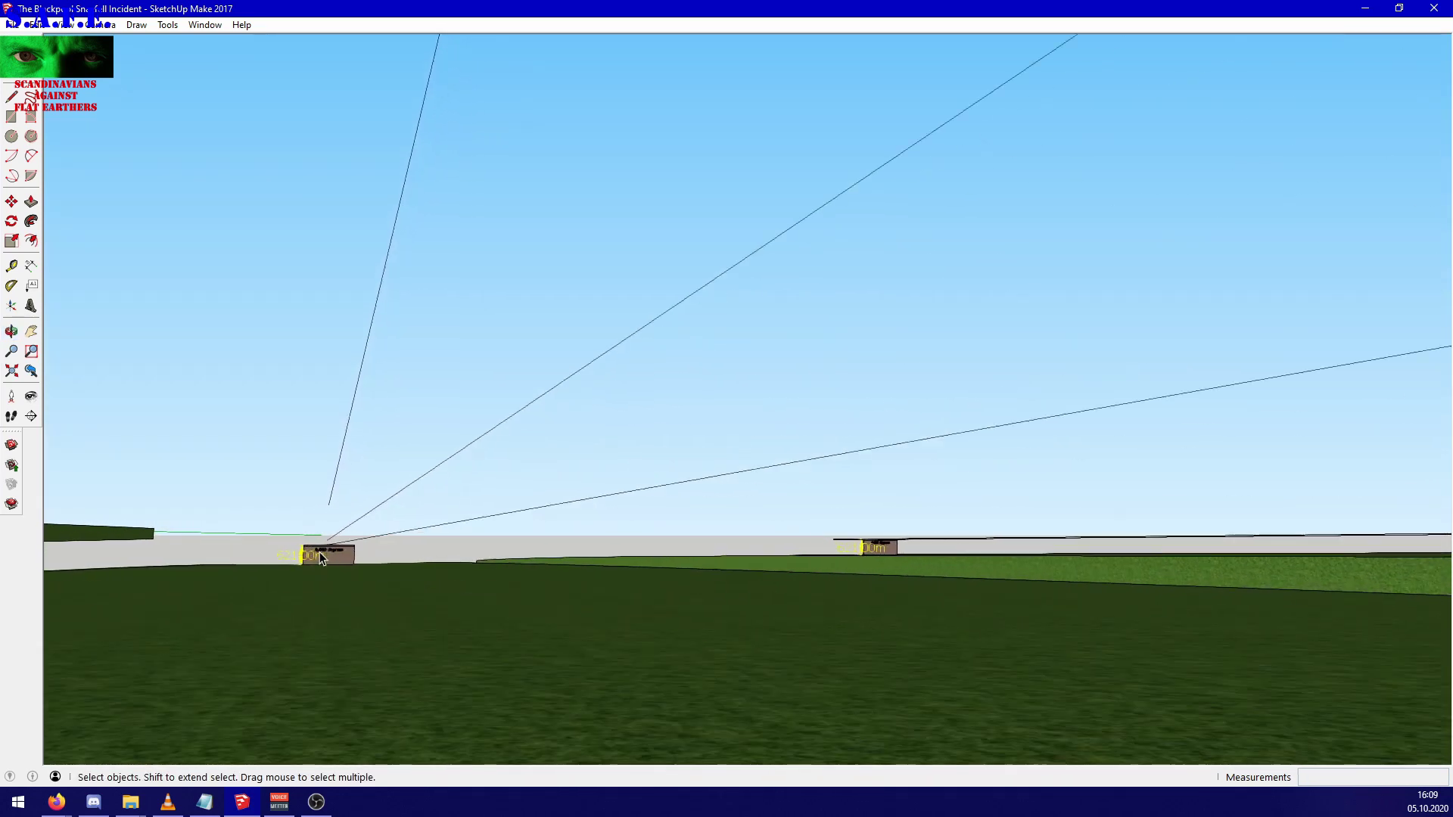
{"action": "scroll", "coordinate": [320, 553], "scroll_direction": "up", "scroll_amount": 8}
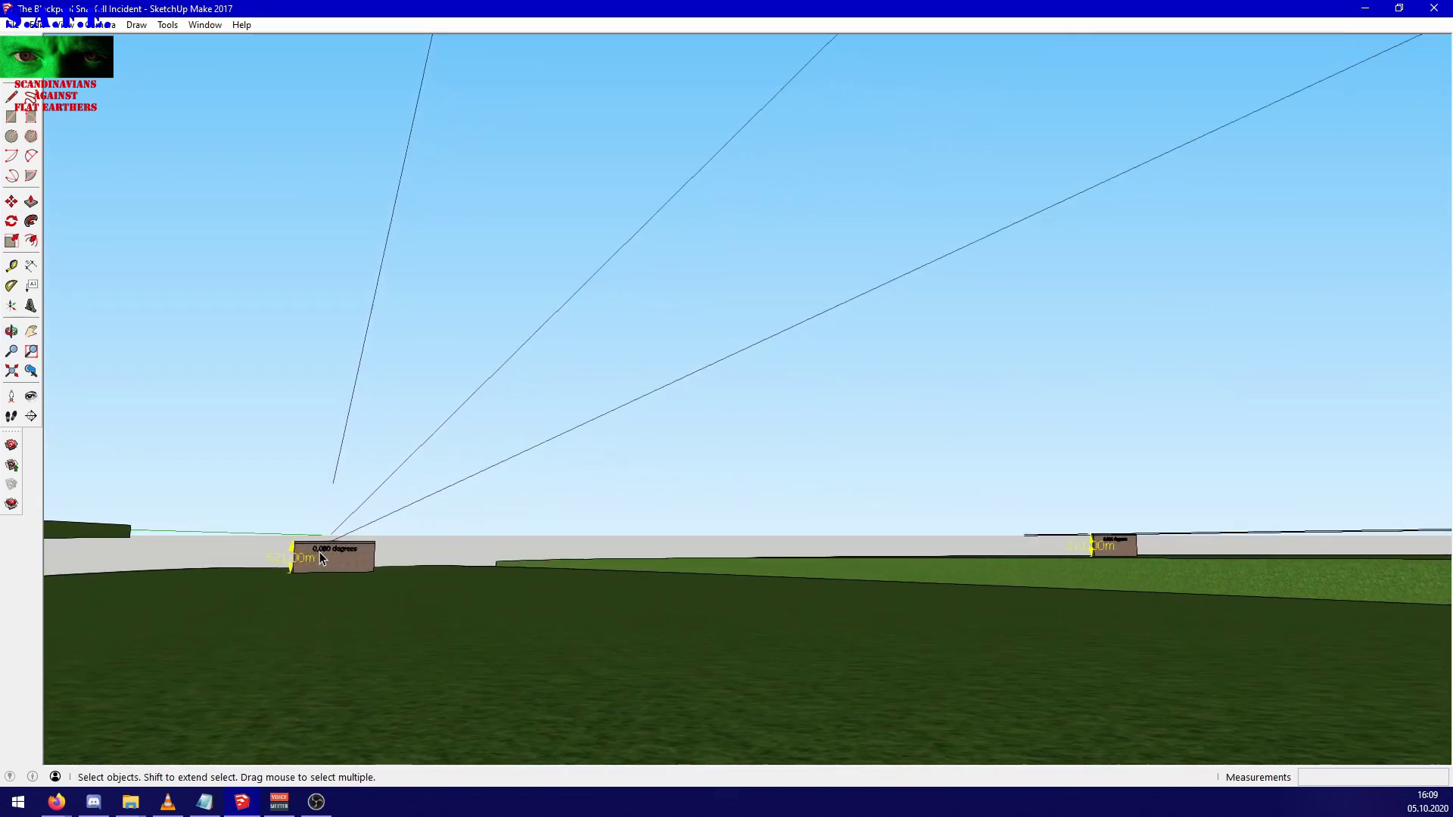
{"action": "middle_click", "coordinate": [320, 551]}
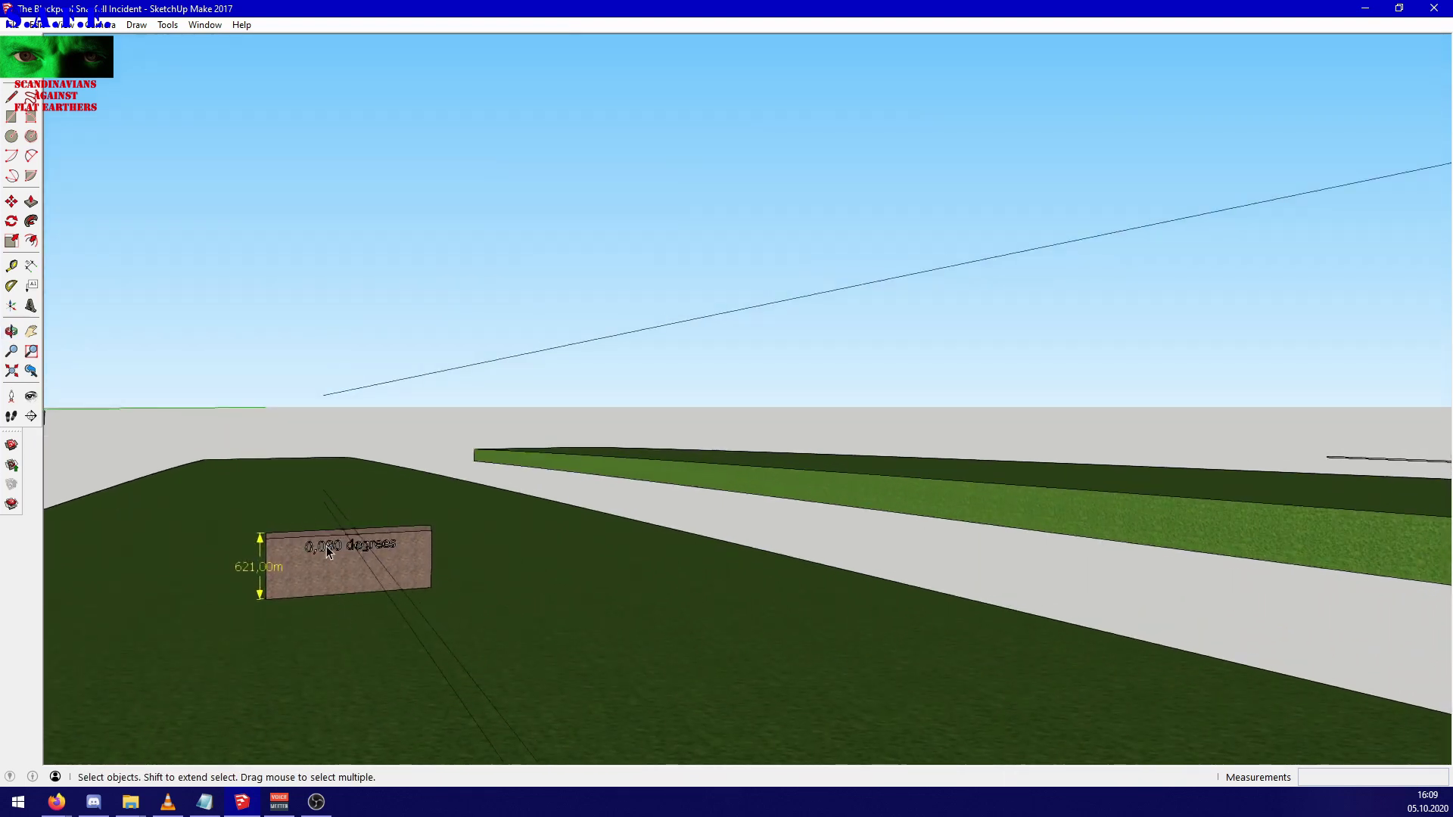
{"action": "scroll", "coordinate": [327, 552], "scroll_direction": "up", "scroll_amount": 5}
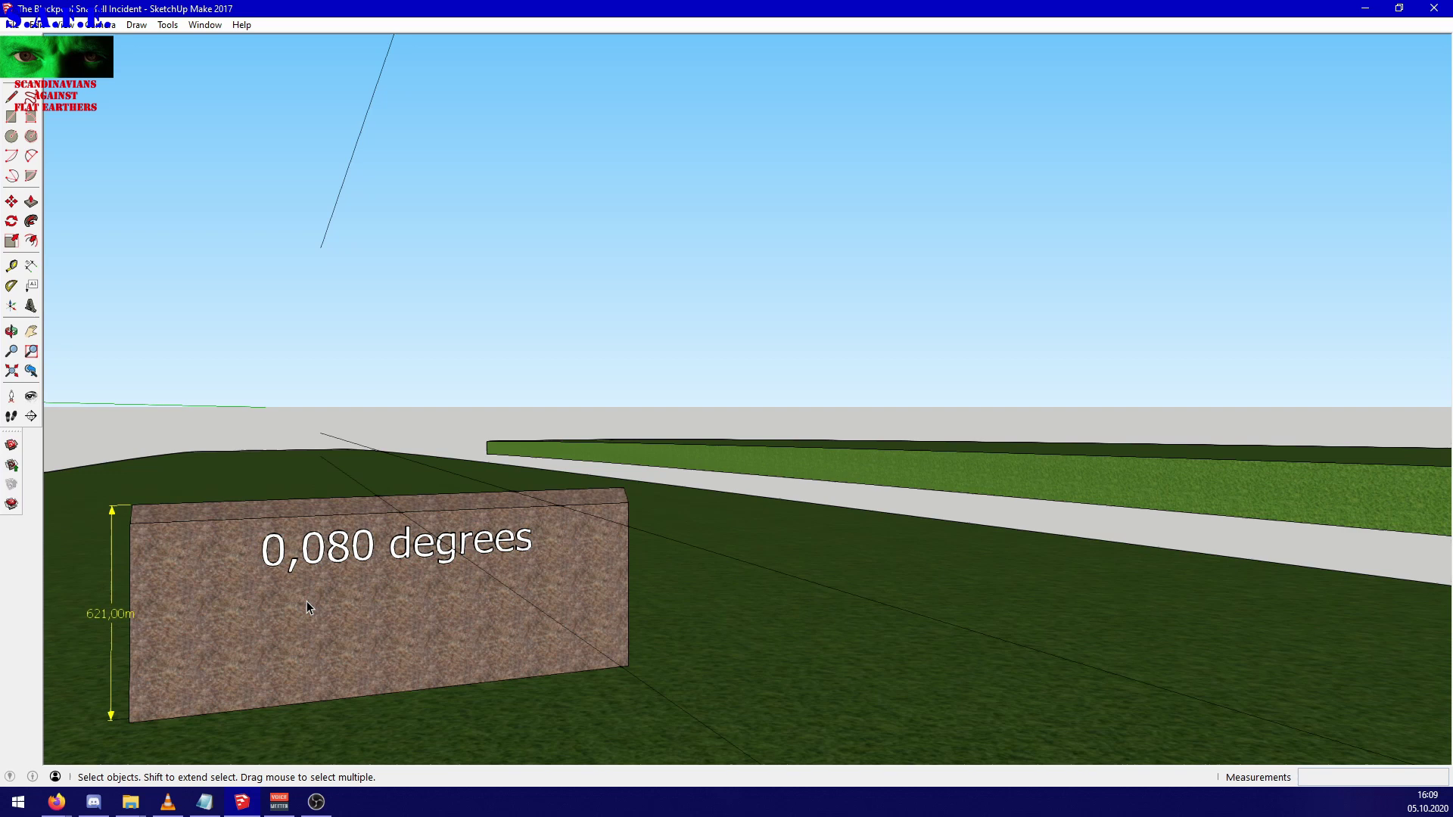
{"action": "mouse_move", "coordinate": [305, 604]}
{"action": "left_mouse_down"}
{"action": "mouse_move", "coordinate": [322, 564]}
{"action": "mouse_move", "coordinate": [326, 587]}
{"action": "mouse_move", "coordinate": [283, 621]}
{"action": "left_mouse_up"}
Inspect the red 158 m building on the third strip, beyond the Radius 6371 kilometer strip.
{"action": "scroll", "coordinate": [205, 532], "scroll_direction": "down", "scroll_amount": 3}
{"action": "scroll", "coordinate": [206, 532], "scroll_direction": "down", "scroll_amount": 8}
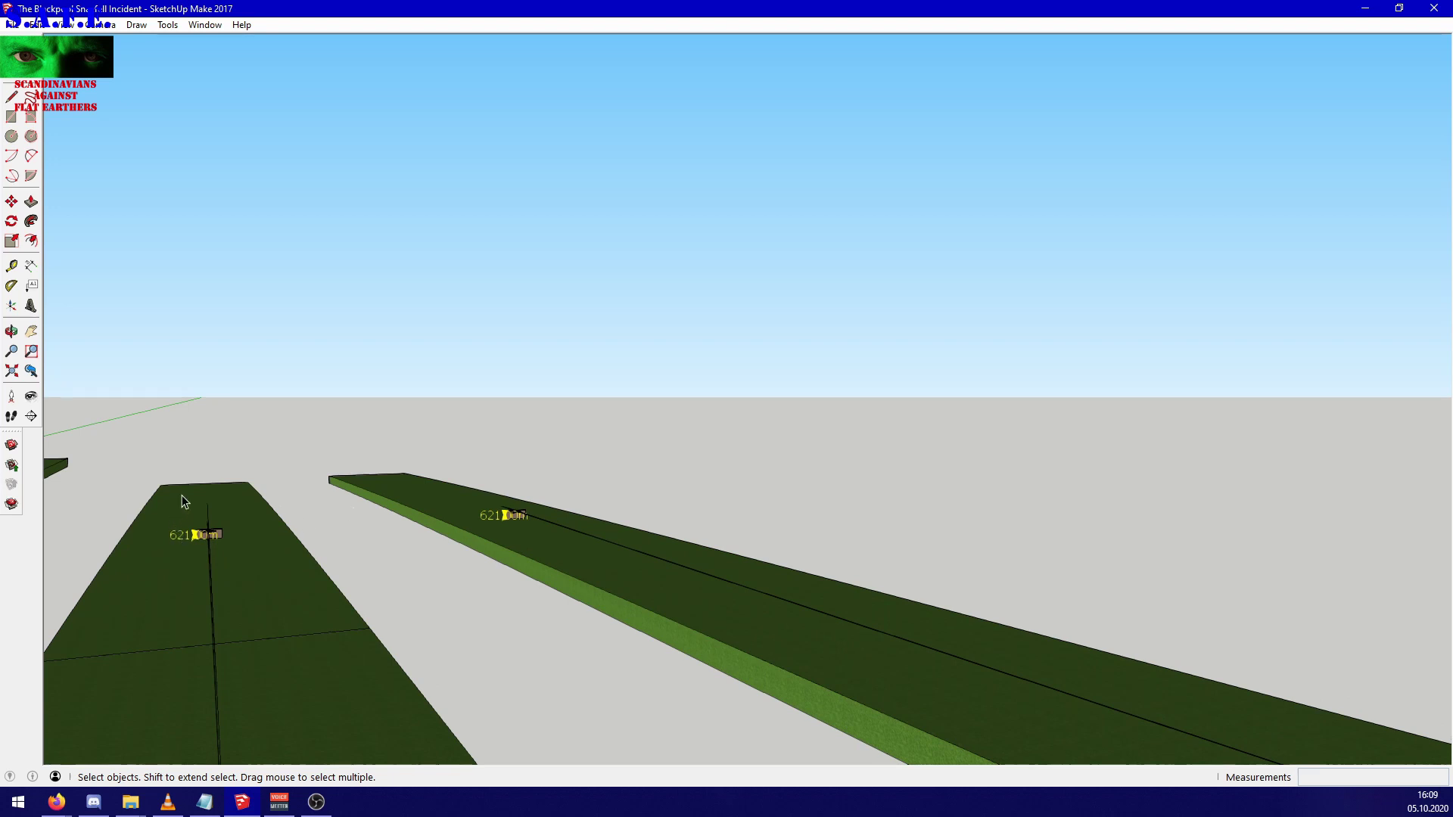
{"action": "scroll", "coordinate": [184, 503], "scroll_direction": "down", "scroll_amount": 3}
{"action": "scroll", "coordinate": [408, 597], "scroll_direction": "up", "scroll_amount": 3}
{"action": "scroll", "coordinate": [404, 591], "scroll_direction": "up", "scroll_amount": 4}
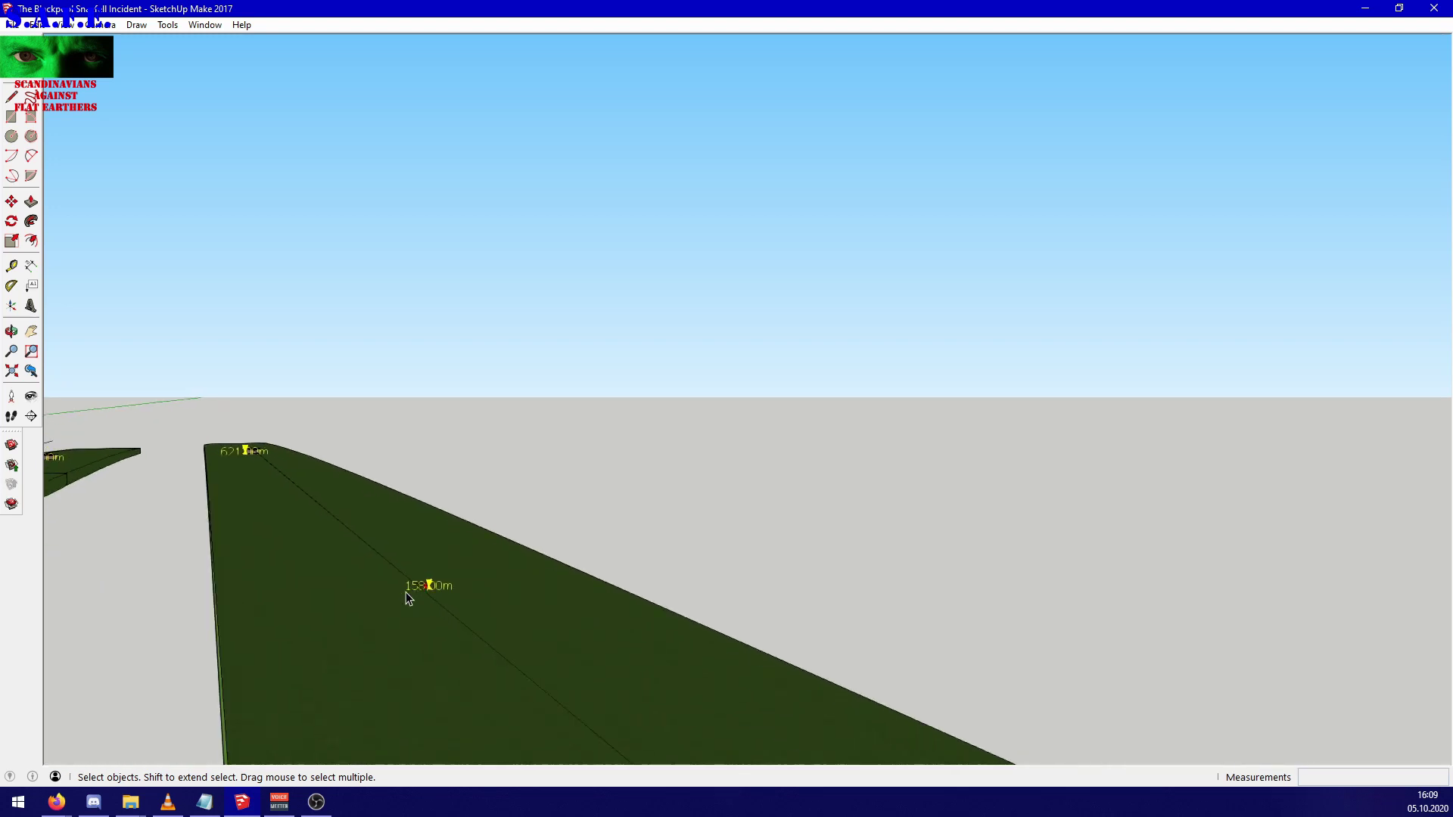
{"action": "scroll", "coordinate": [403, 562], "scroll_direction": "up", "scroll_amount": 3}
{"action": "scroll", "coordinate": [325, 557], "scroll_direction": "up", "scroll_amount": 2}
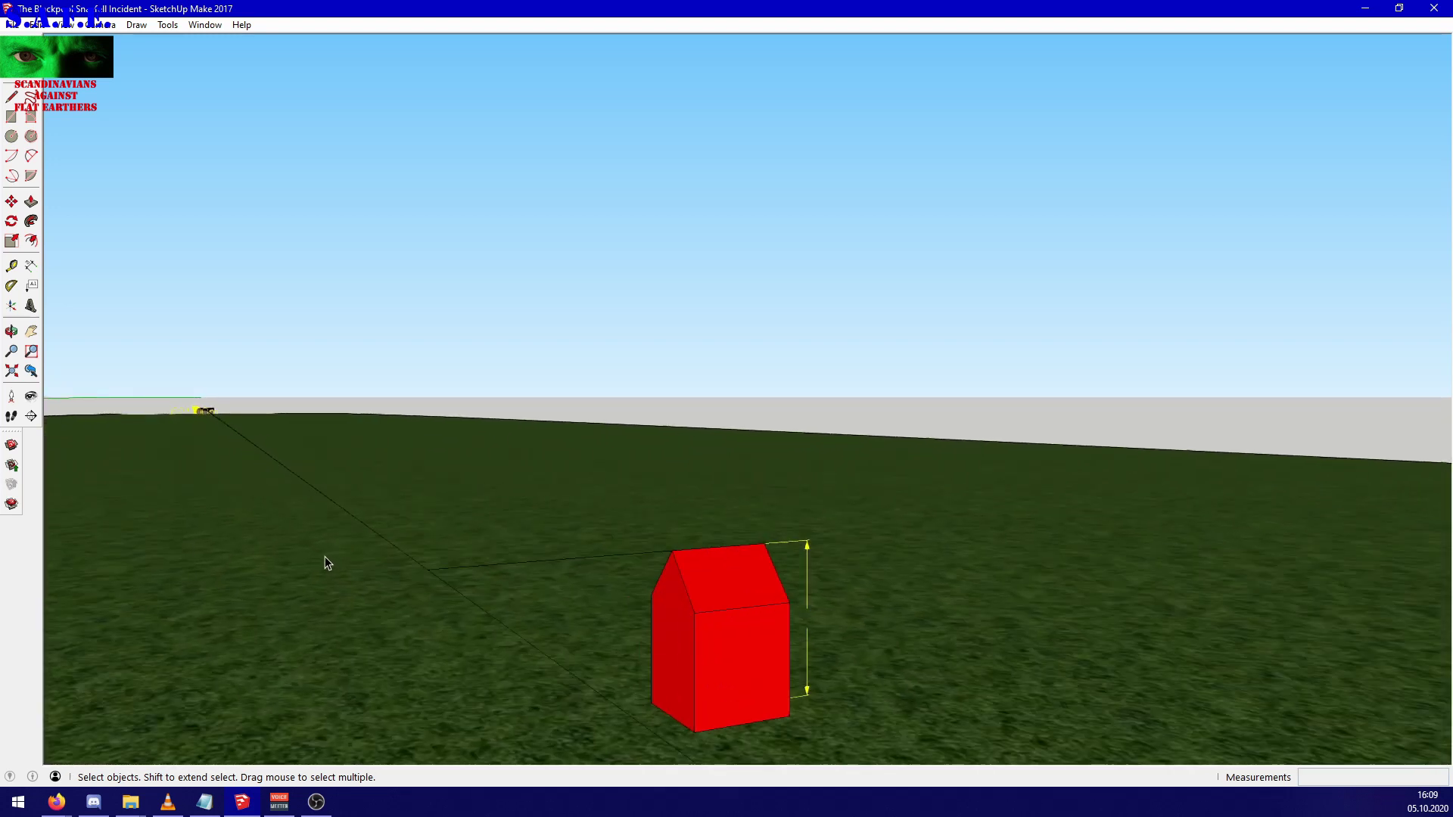
Examine the wall at the far end of the third strip, including its angle label and sight lines.
{"action": "scroll", "coordinate": [192, 413], "scroll_direction": "up", "scroll_amount": 6}
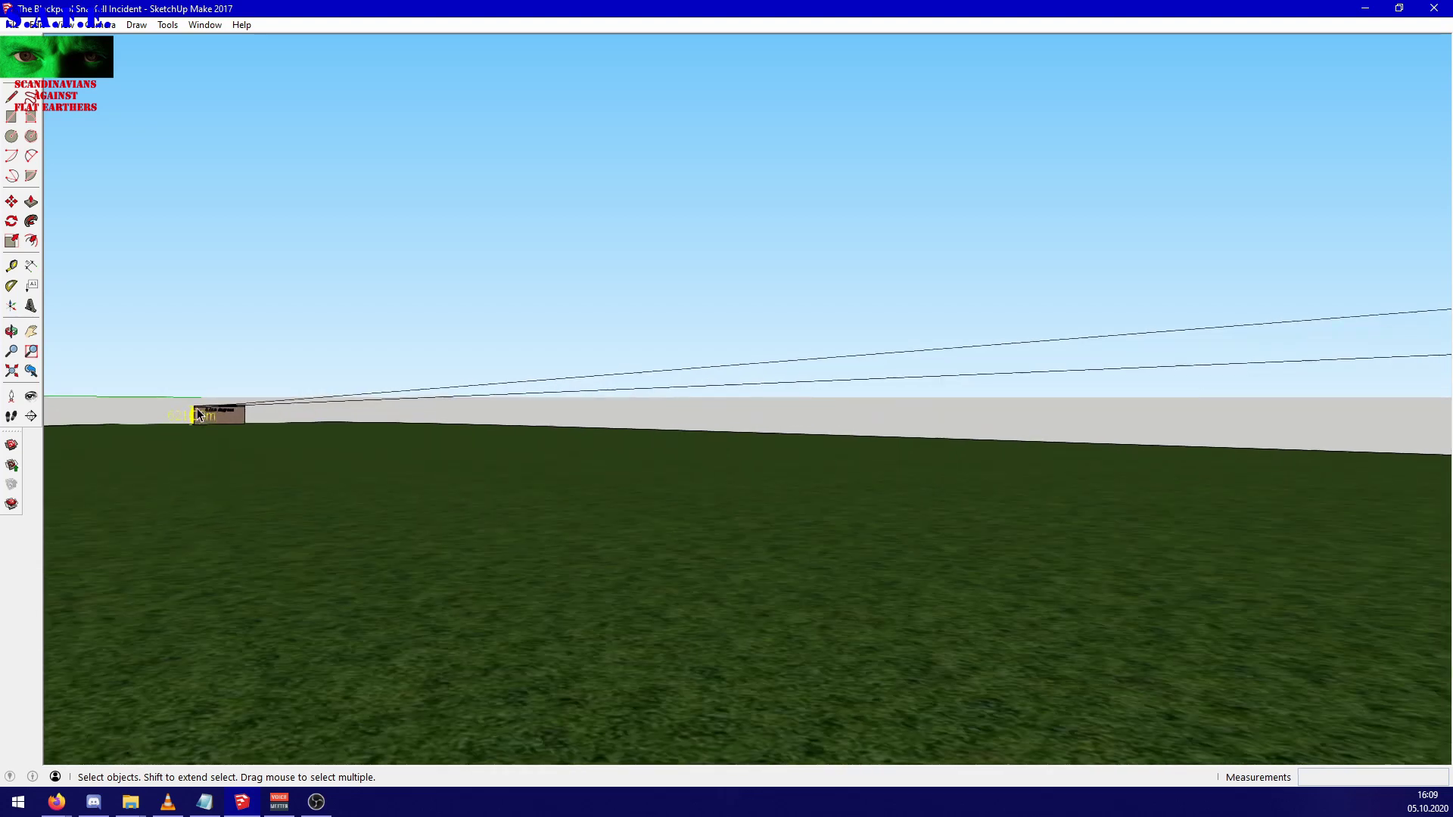
{"action": "scroll", "coordinate": [196, 414], "scroll_direction": "up", "scroll_amount": 4}
{"action": "scroll", "coordinate": [230, 407], "scroll_direction": "up", "scroll_amount": 3}
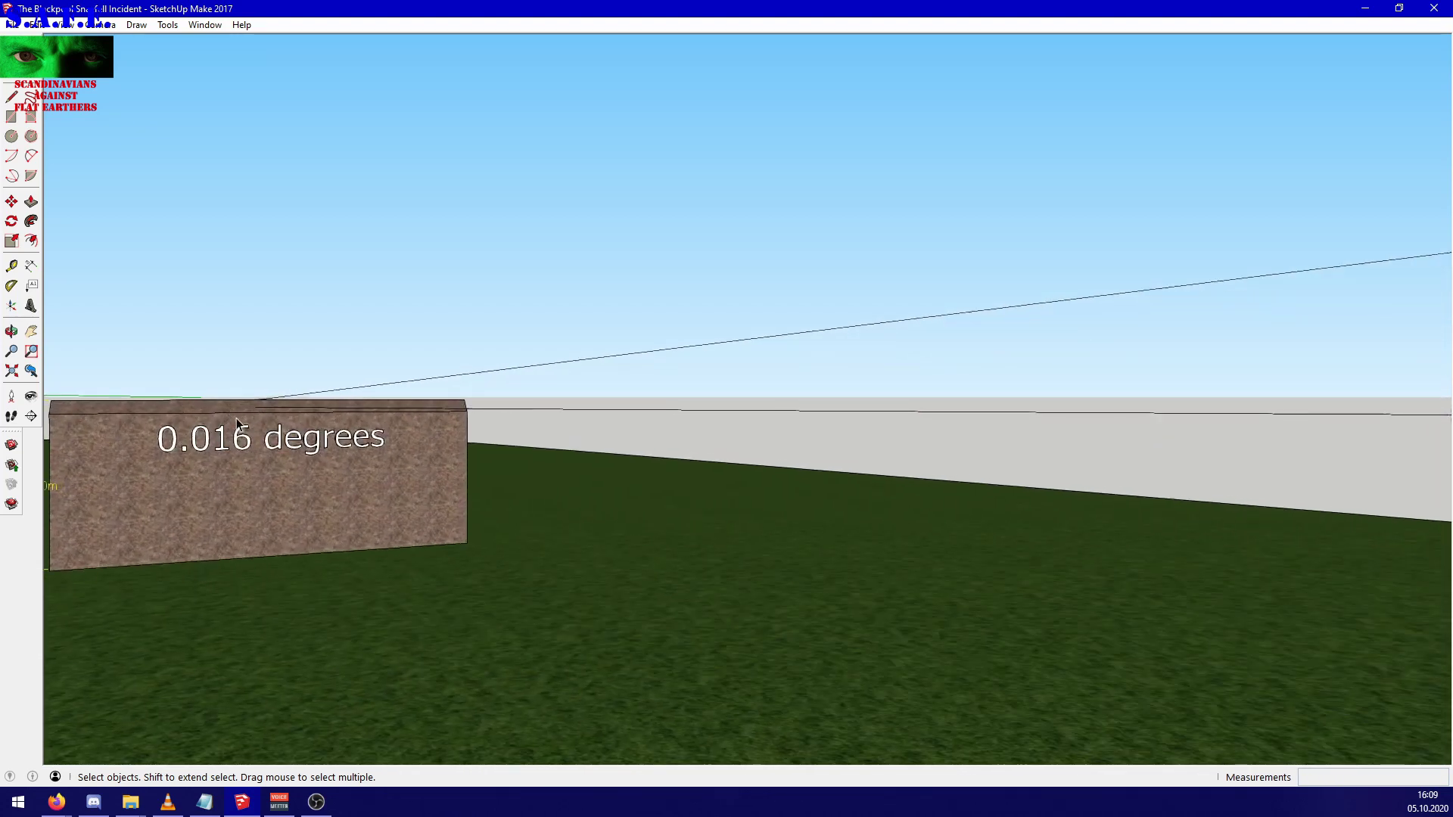
{"action": "scroll", "coordinate": [474, 499], "scroll_direction": "down", "scroll_amount": 3}
{"action": "scroll", "coordinate": [295, 455], "scroll_direction": "up", "scroll_amount": 2}
{"action": "scroll", "coordinate": [295, 455], "scroll_direction": "up", "scroll_amount": 1}
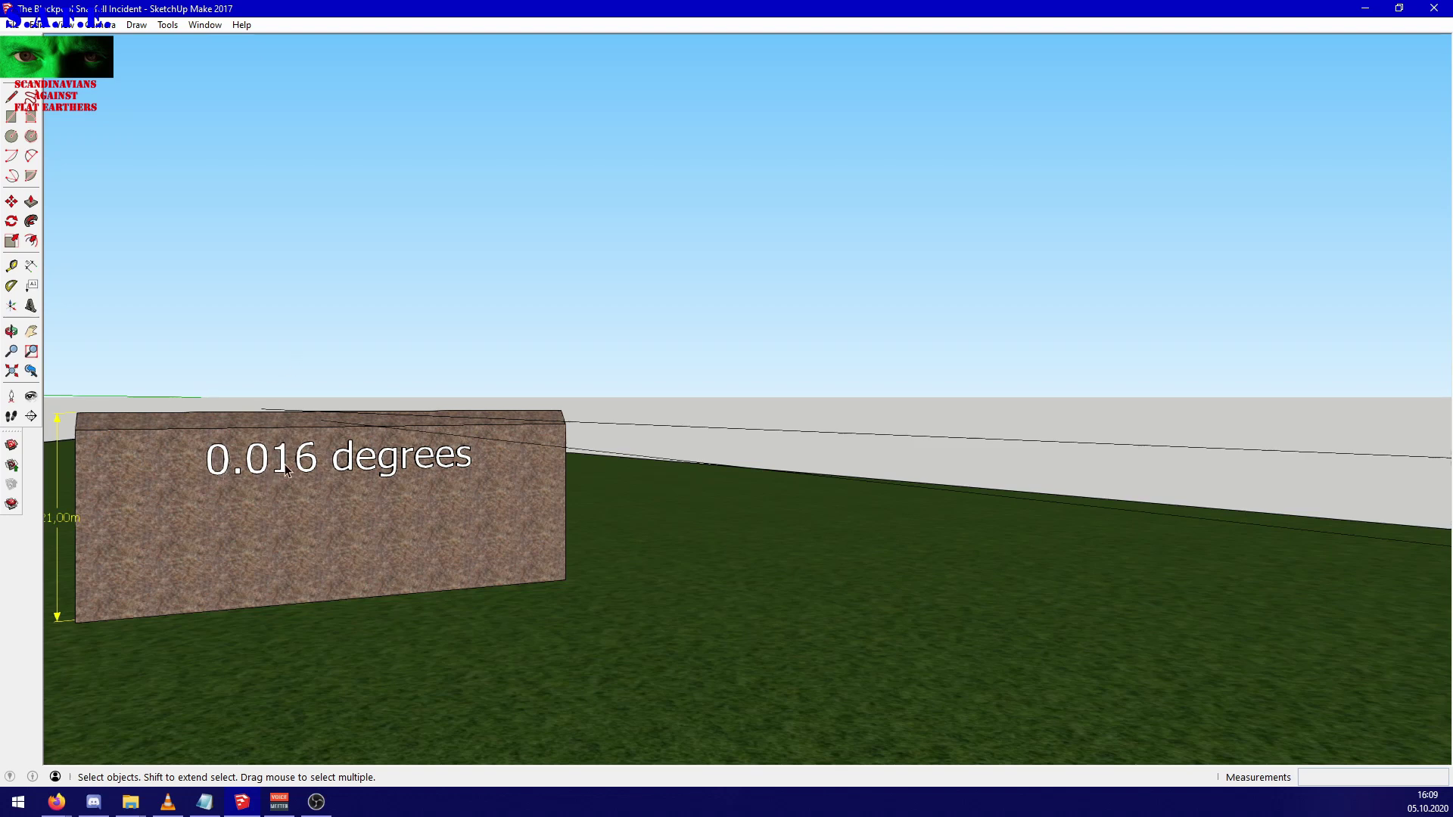
{"action": "key", "text": "o"}
{"action": "left_click_drag", "start_coordinate": [381, 475], "coordinate": [488, 331]}
{"action": "key", "text": "space"}
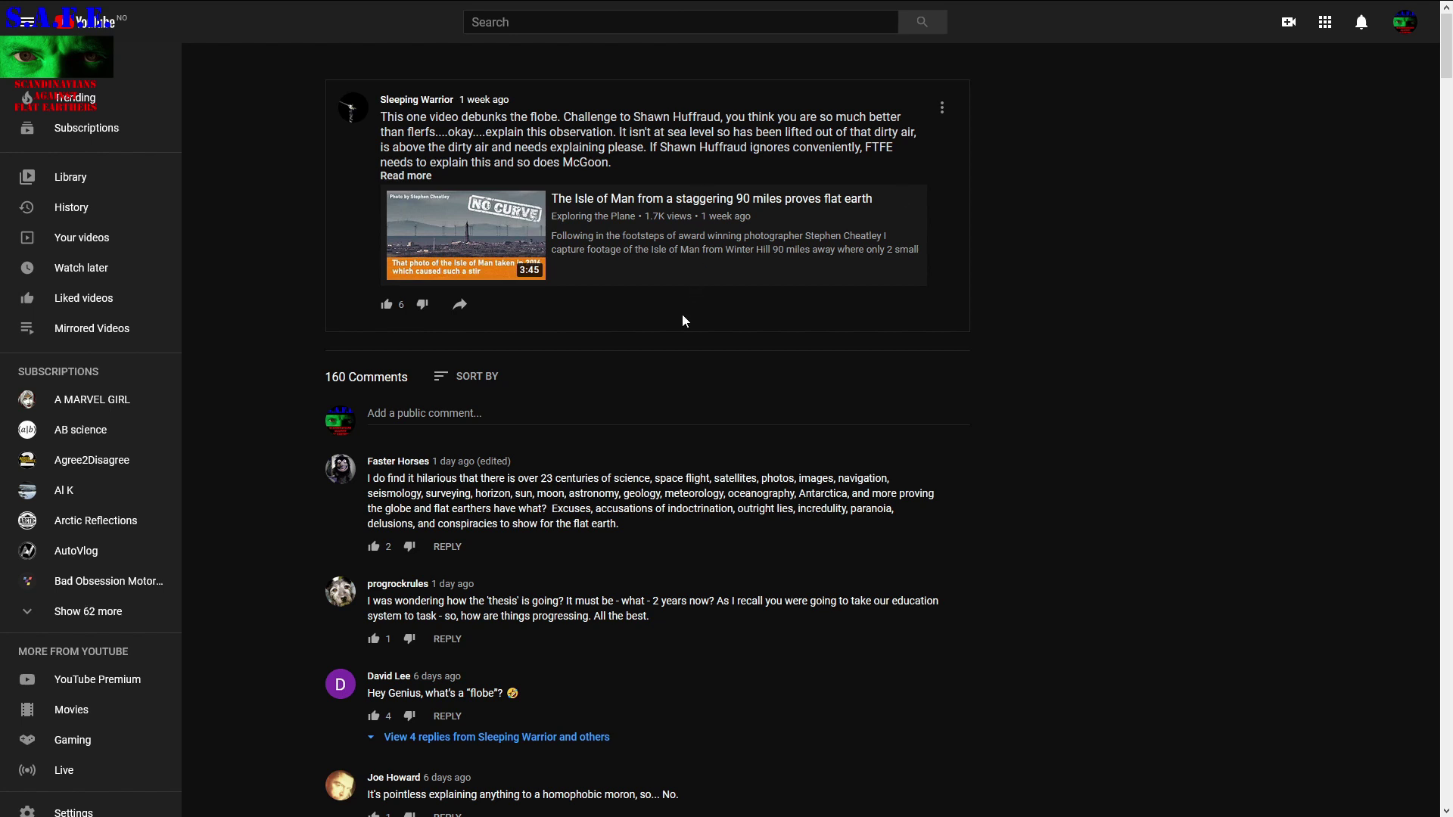
Read the replies under the YouTube post down to the paragraph about Snaefell and refraction, marking part of its text.
{"action": "scroll", "coordinate": [682, 315], "scroll_direction": "down", "scroll_amount": 20}
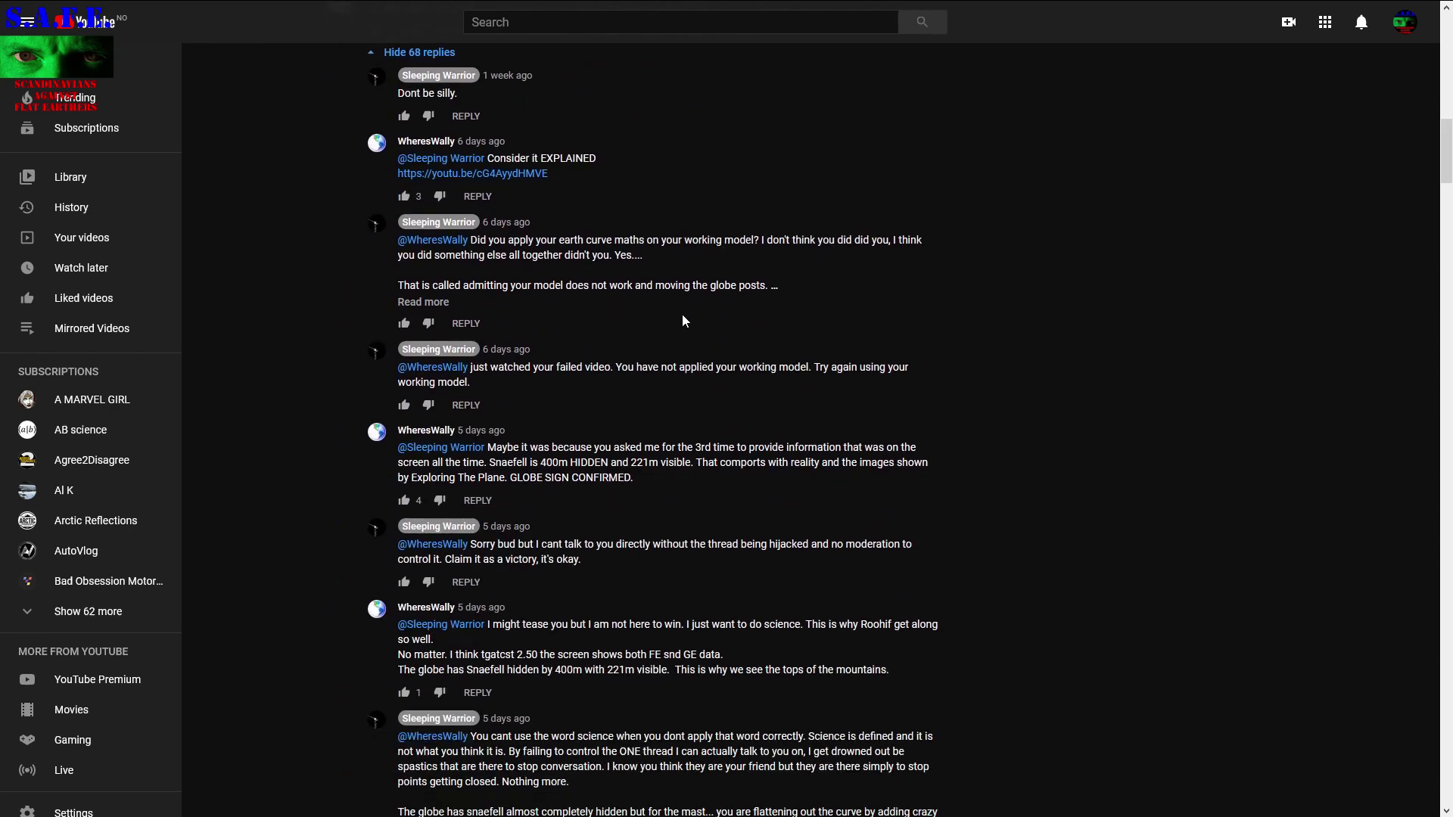
{"action": "scroll", "coordinate": [682, 314], "scroll_direction": "down", "scroll_amount": 8}
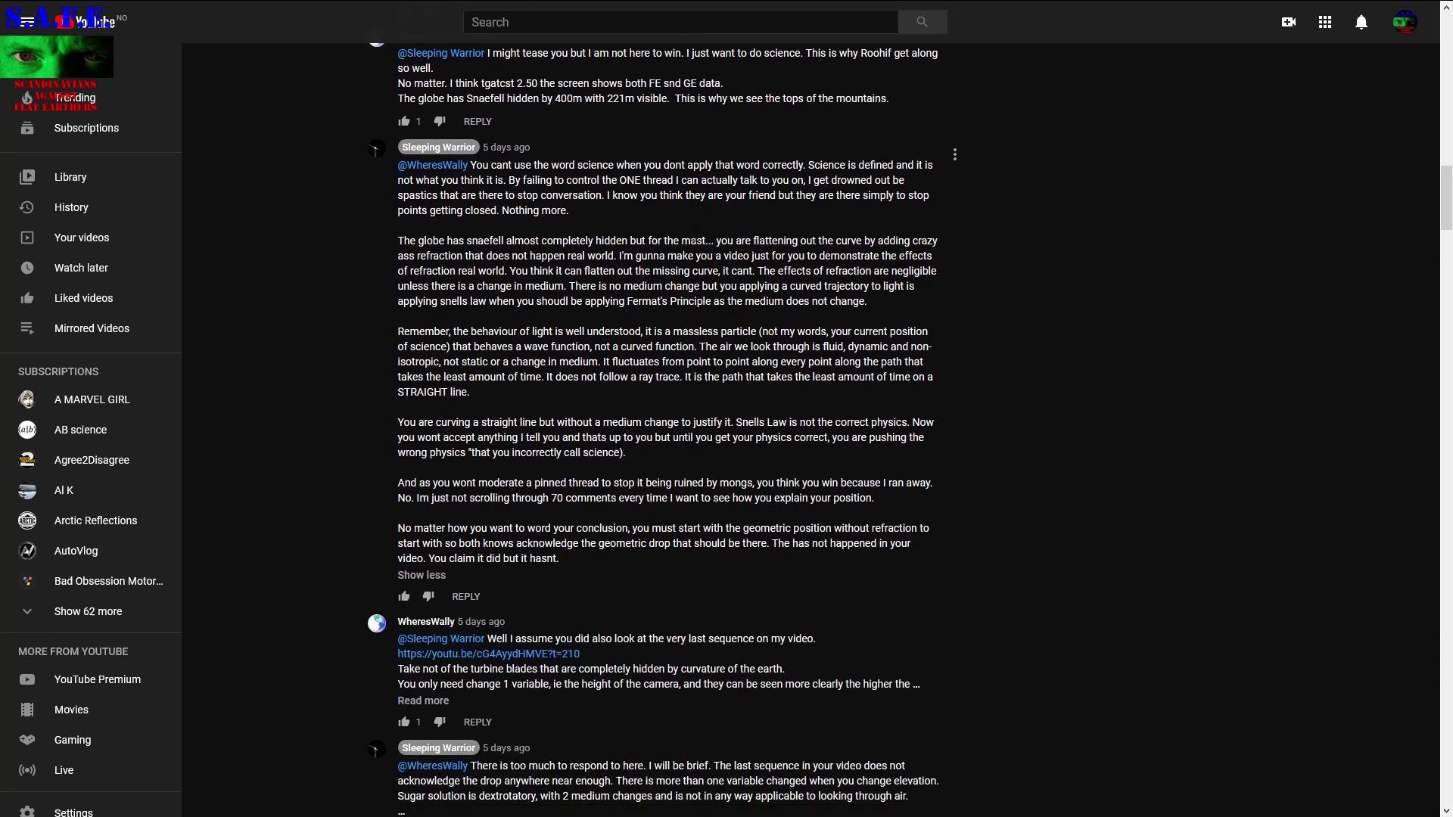
{"action": "left_click_drag", "start_coordinate": [772, 241], "coordinate": [856, 242]}
{"action": "left_click", "coordinate": [522, 269]}
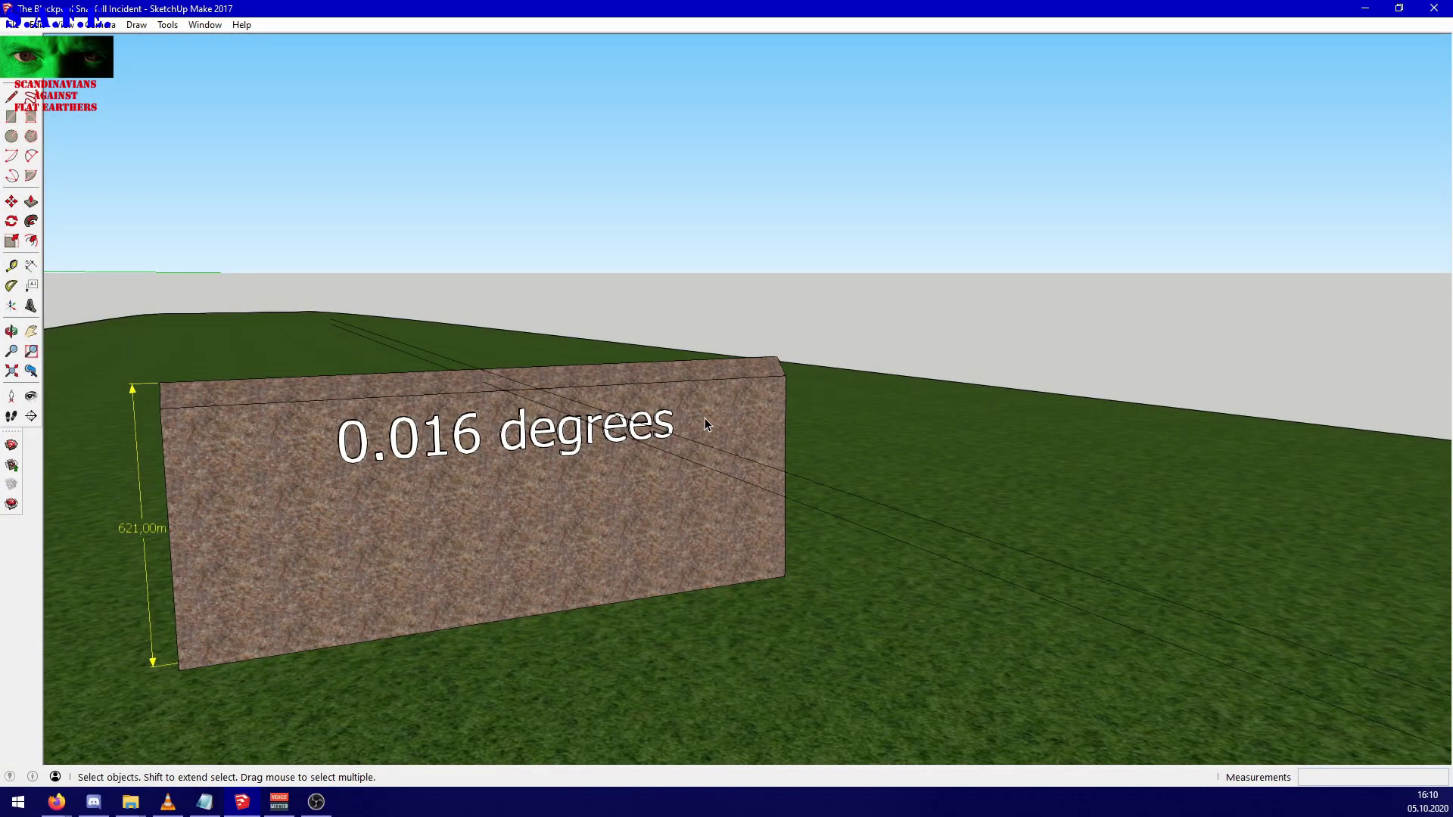
Return to SketchUp and compare the walls of the Radius 6371 kilometer and flat strips, ending at the flat strip's angle label.
{"action": "scroll", "coordinate": [756, 396], "scroll_direction": "down", "scroll_amount": 15}
{"action": "scroll", "coordinate": [256, 436], "scroll_direction": "up", "scroll_amount": 10}
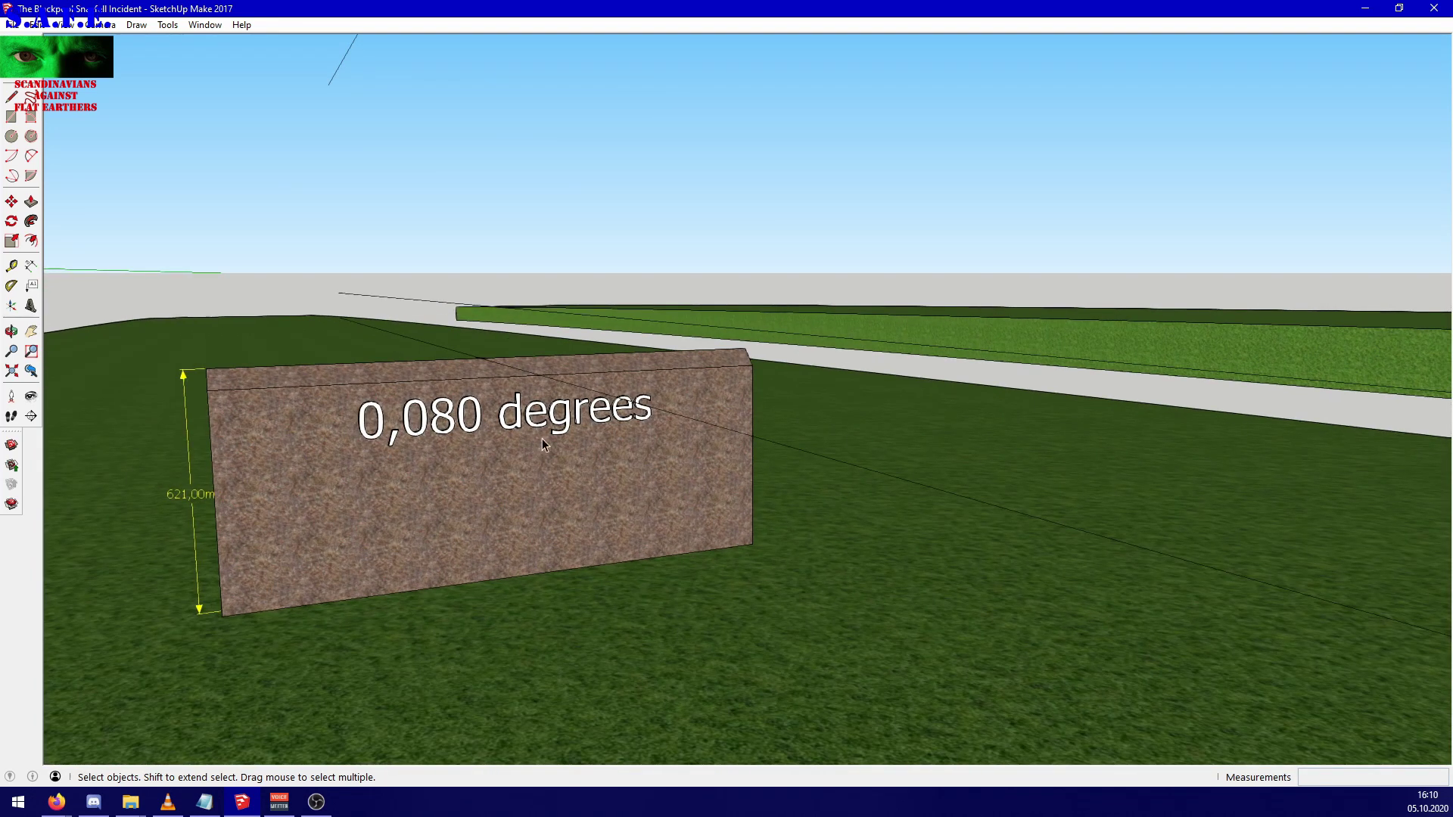
{"action": "scroll", "coordinate": [744, 418], "scroll_direction": "down", "scroll_amount": 10}
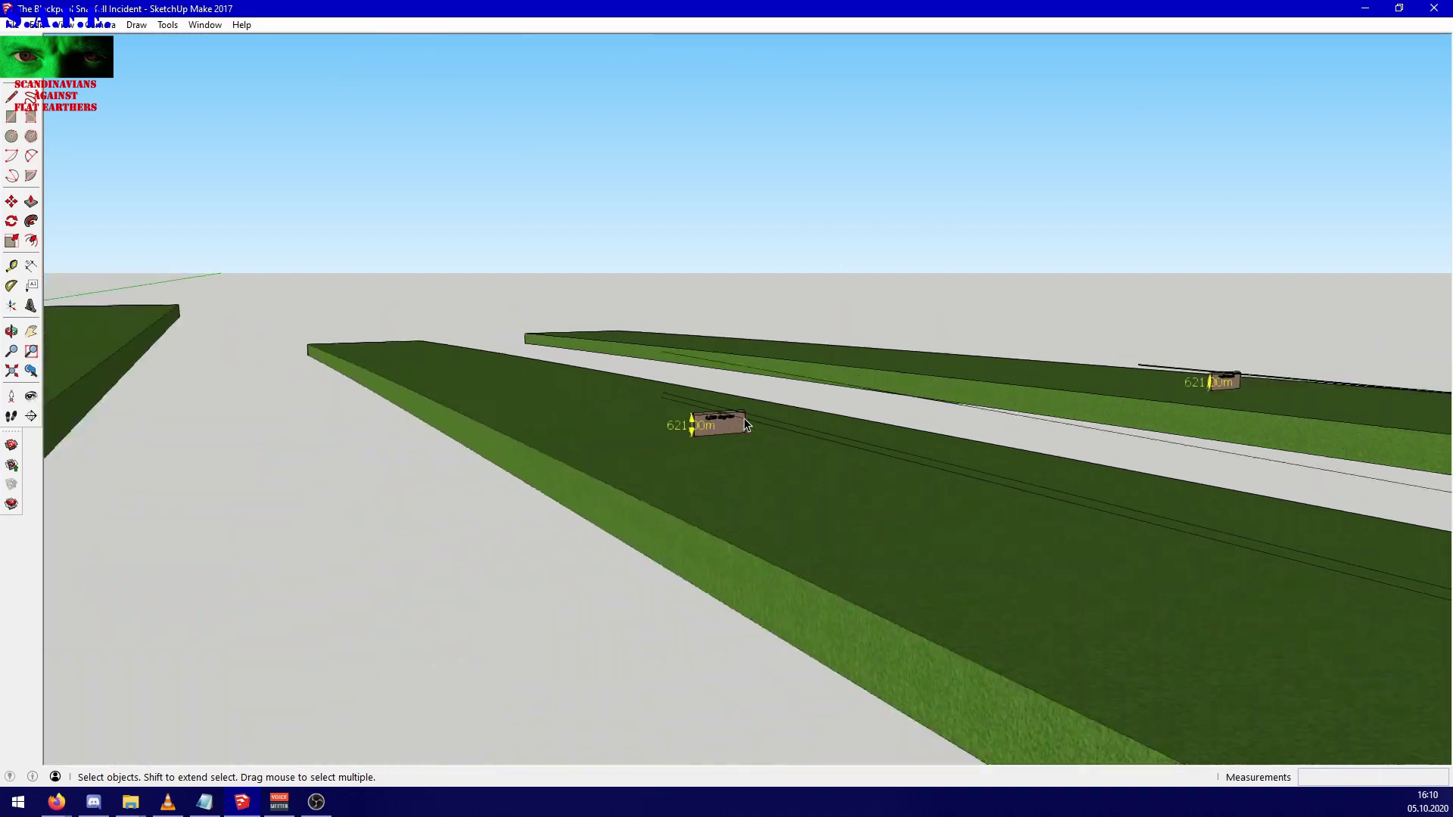
{"action": "scroll", "coordinate": [286, 419], "scroll_direction": "up", "scroll_amount": 8}
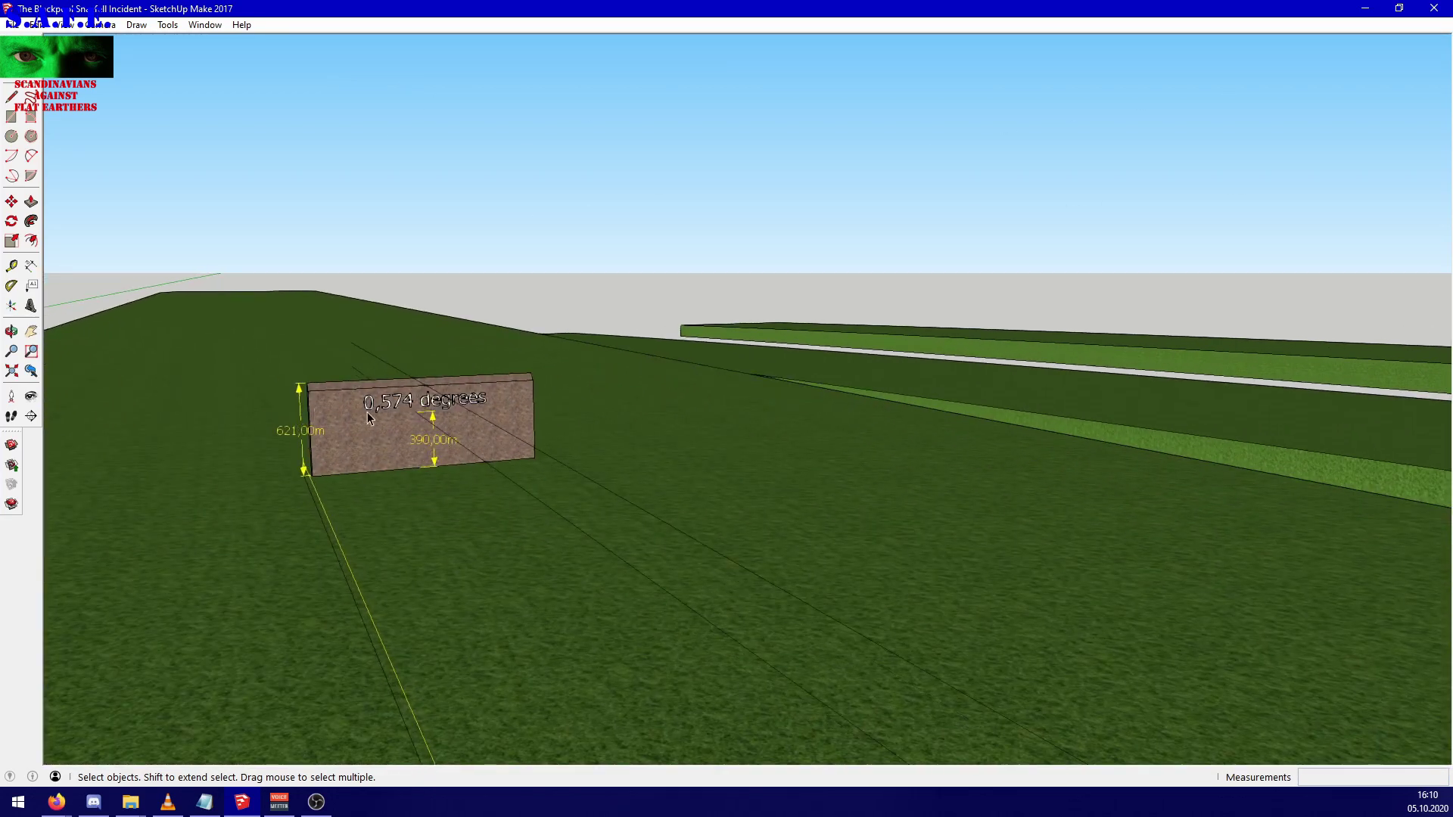
{"action": "scroll", "coordinate": [441, 408], "scroll_direction": "up", "scroll_amount": 2}
{"action": "scroll", "coordinate": [145, 405], "scroll_direction": "up", "scroll_amount": 4}
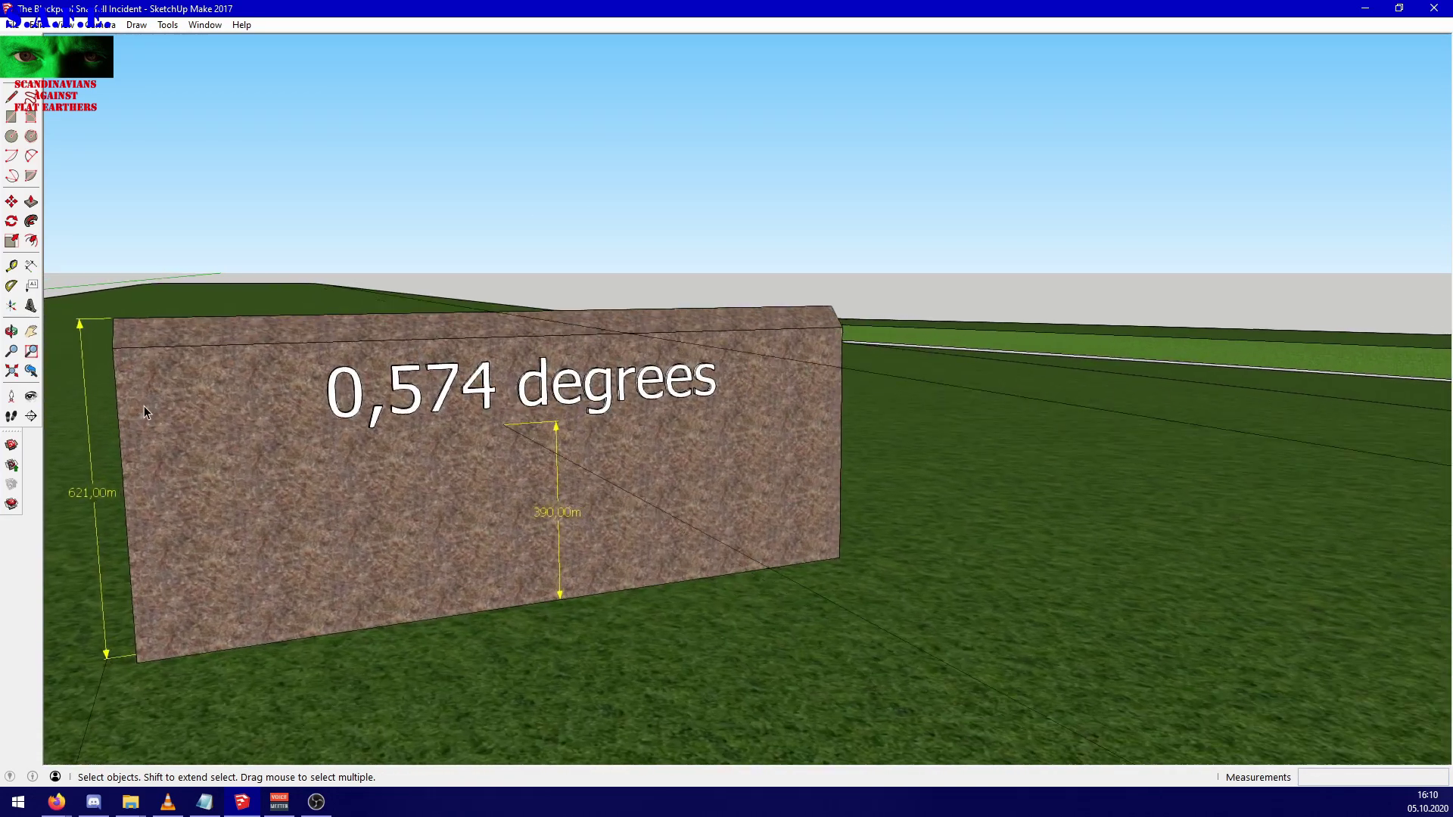
{"action": "left_click_drag", "start_coordinate": [597, 387], "coordinate": [437, 375]}
{"action": "scroll", "coordinate": [454, 380], "scroll_direction": "up", "scroll_amount": 2}
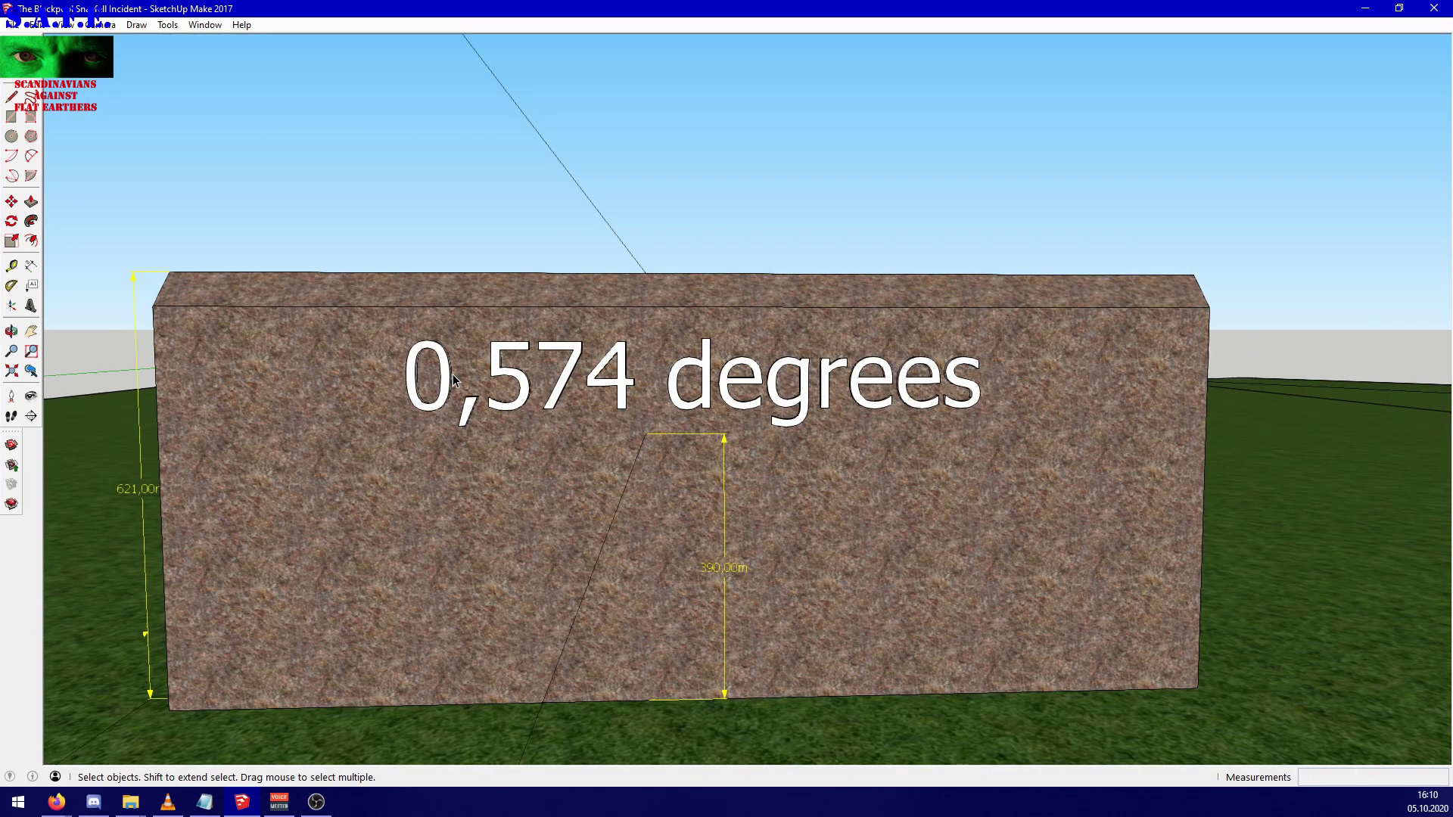